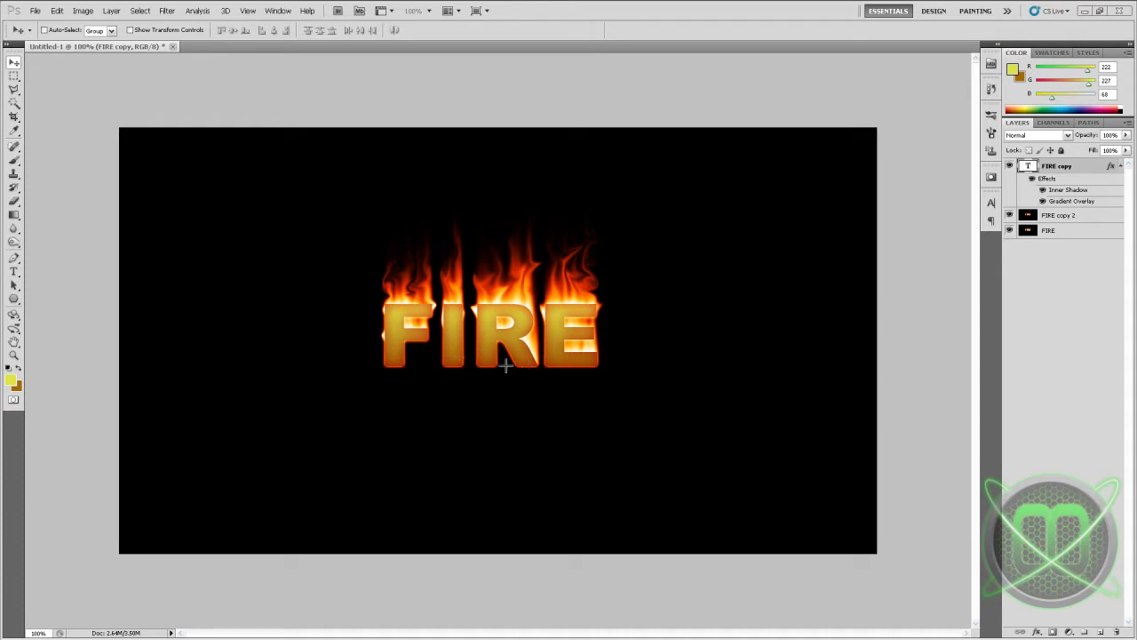
Create a new 1280×720 document with a transparent background.
click(35, 10)
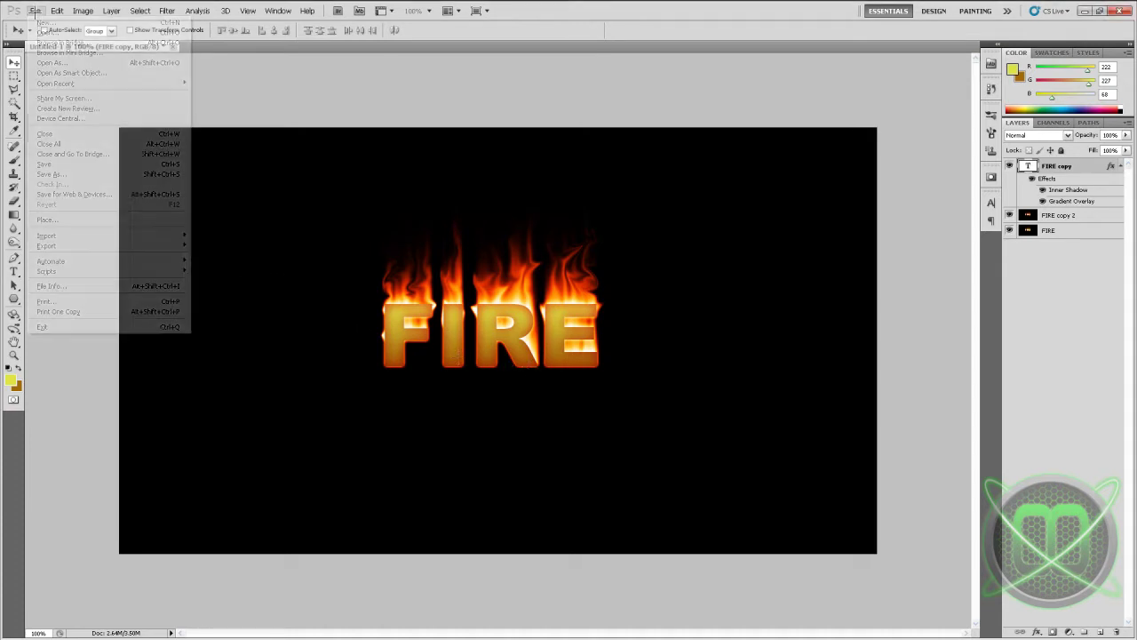
click(44, 21)
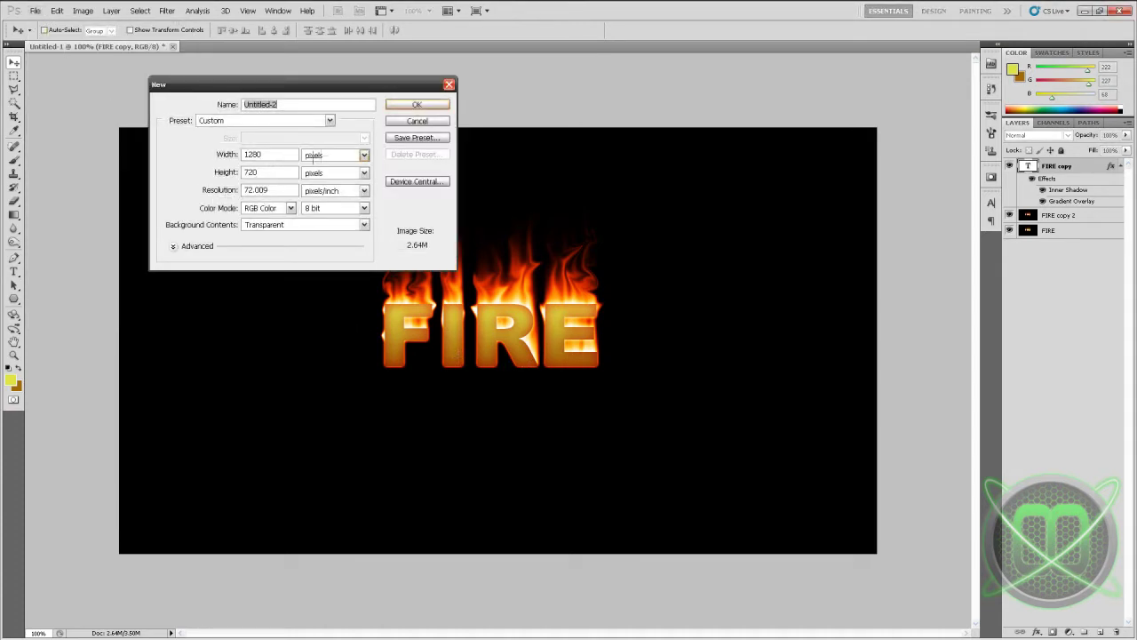
click(423, 102)
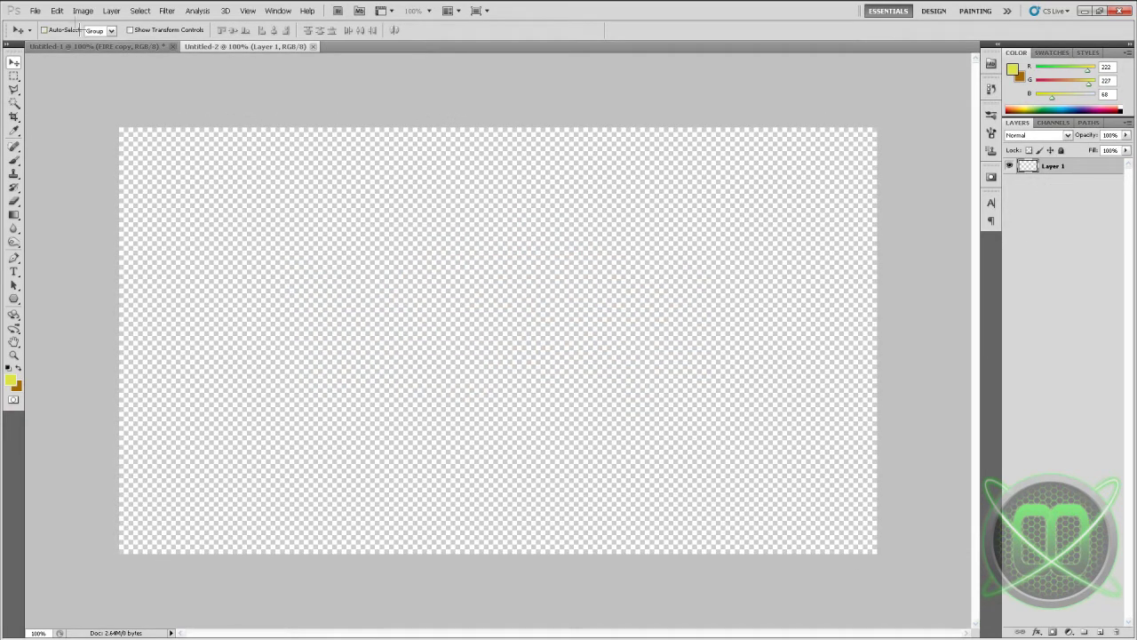
Fill the layer with black using Edit > Fill.
click(56, 10)
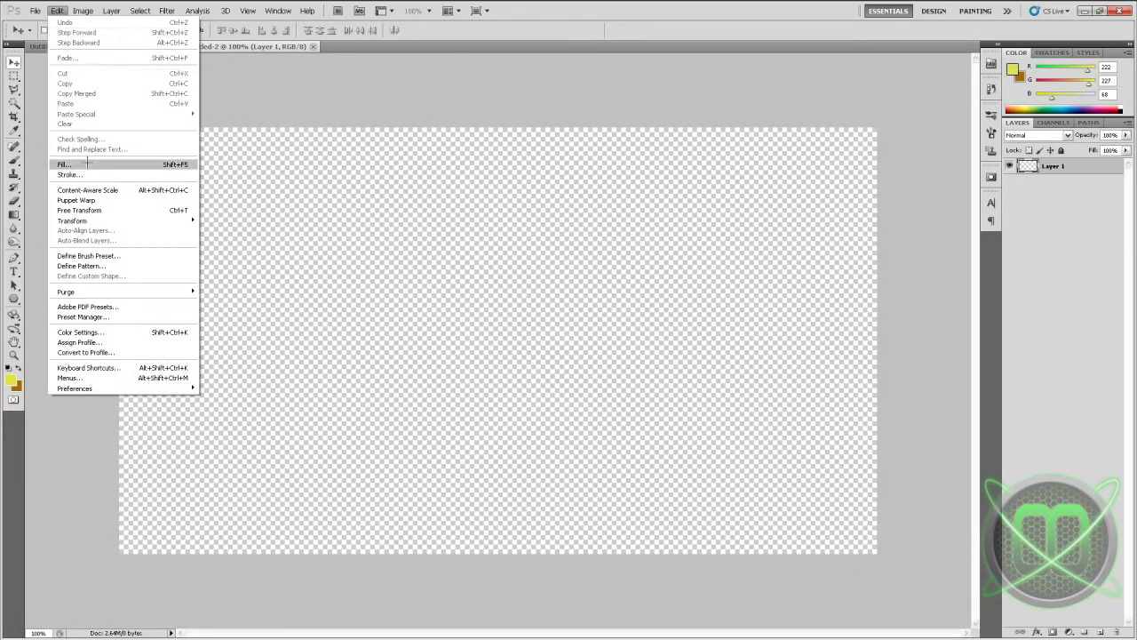
click(58, 11)
click(59, 10)
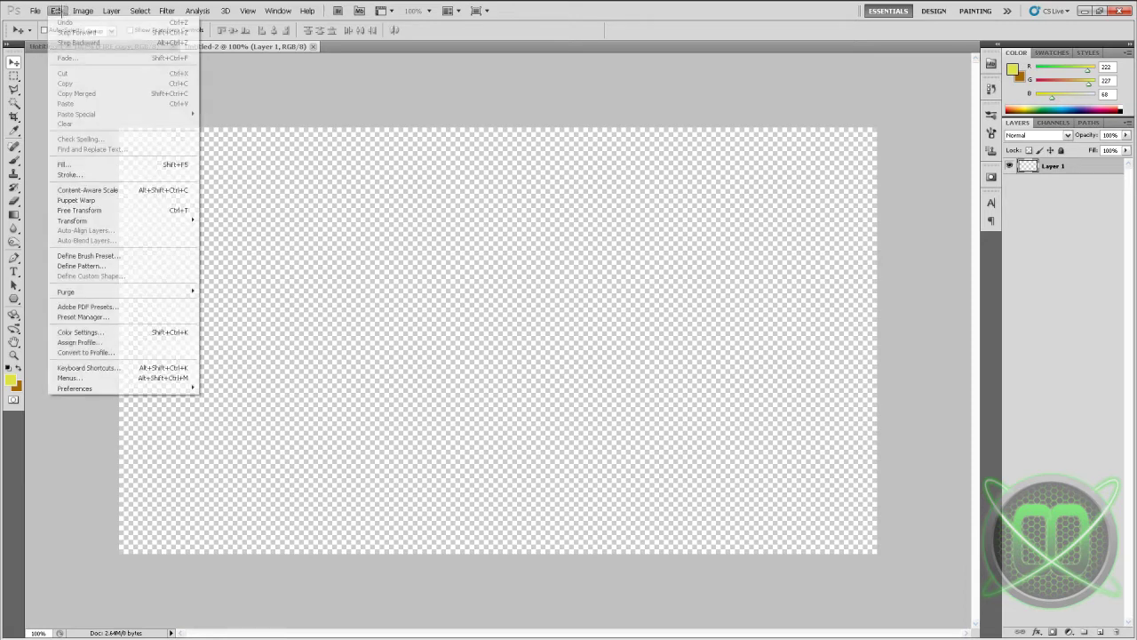
click(64, 164)
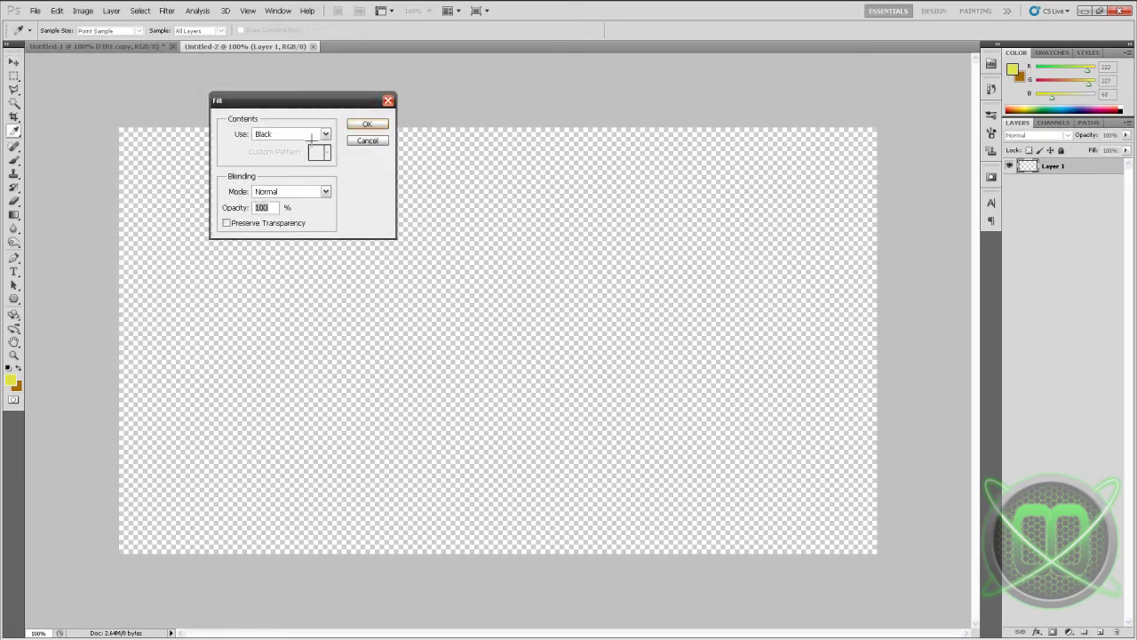
click(320, 133)
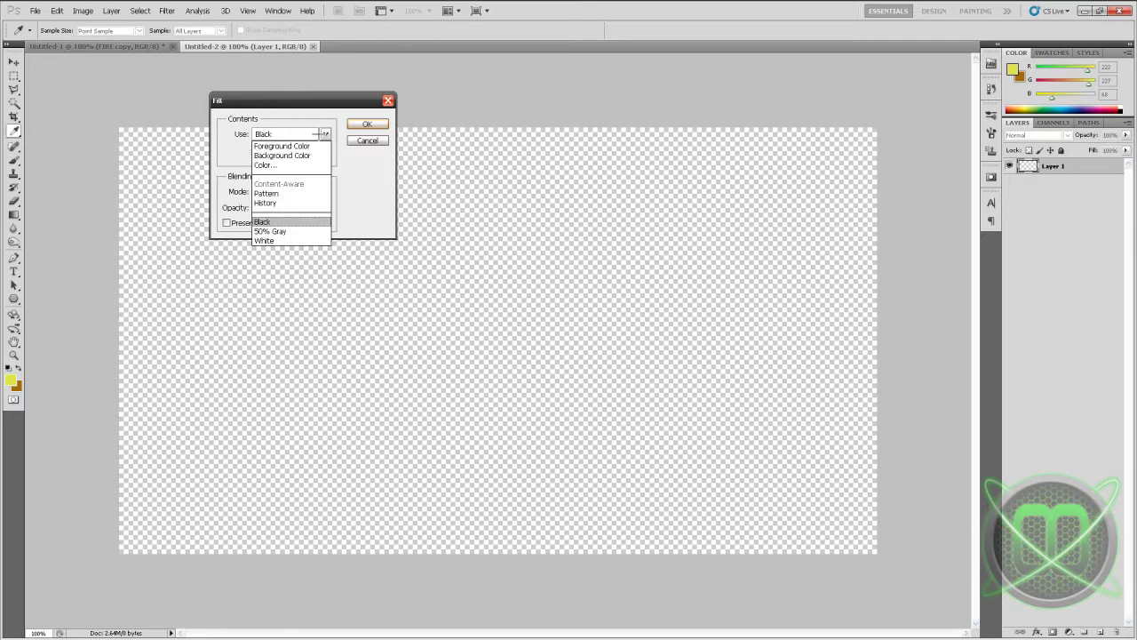
click(289, 220)
click(366, 125)
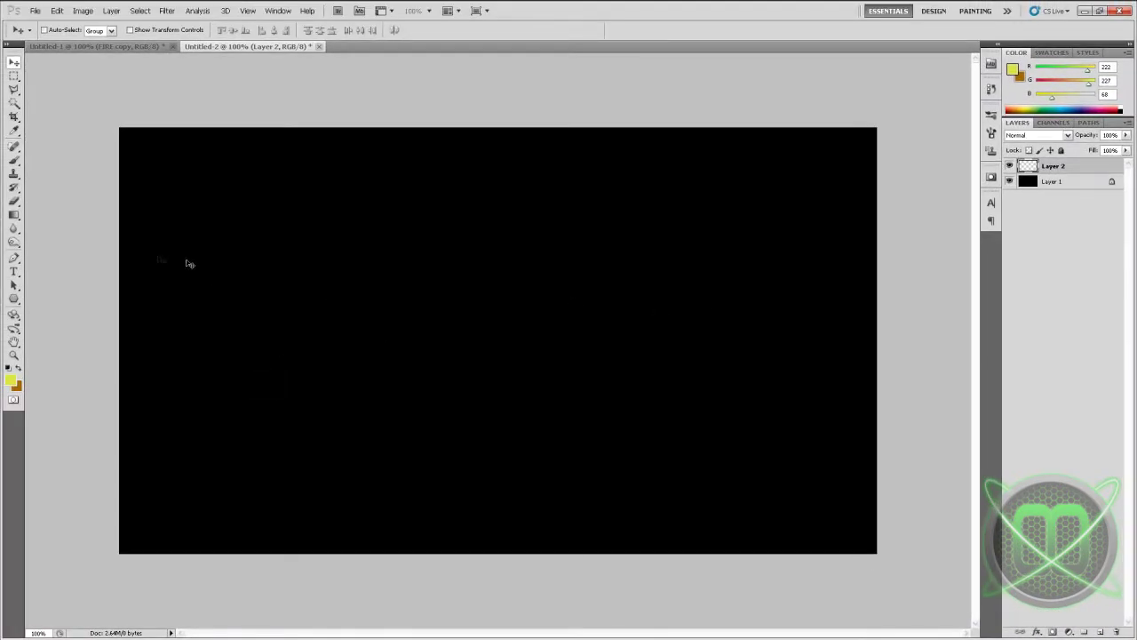
Pick the Type tool and delete the empty Layer 2.
click(14, 271)
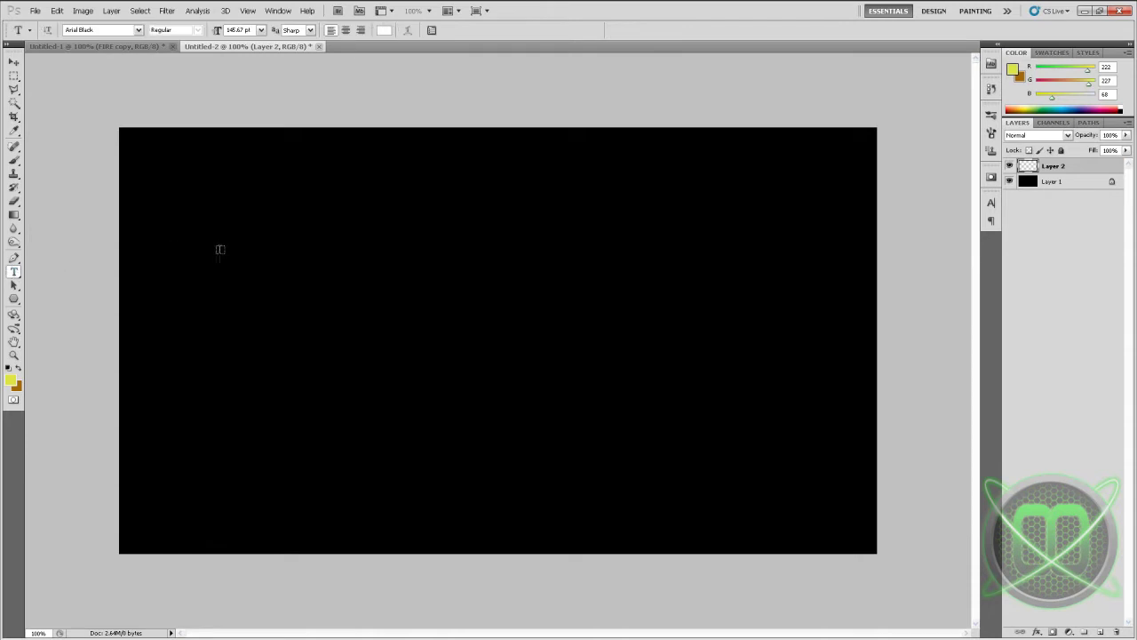
click(228, 329)
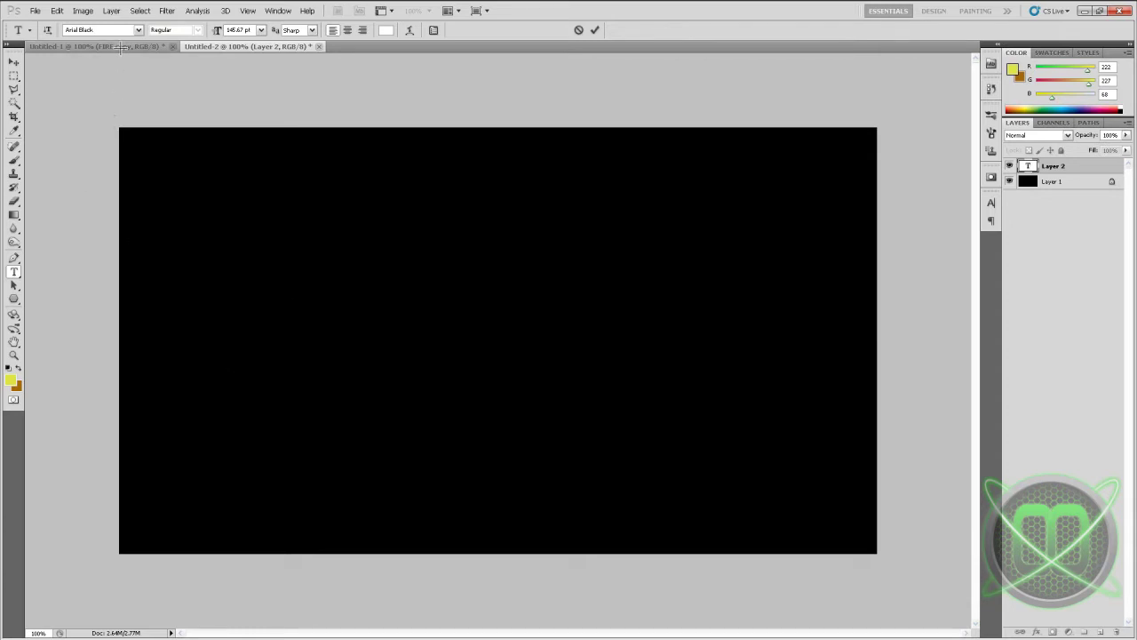
click(116, 46)
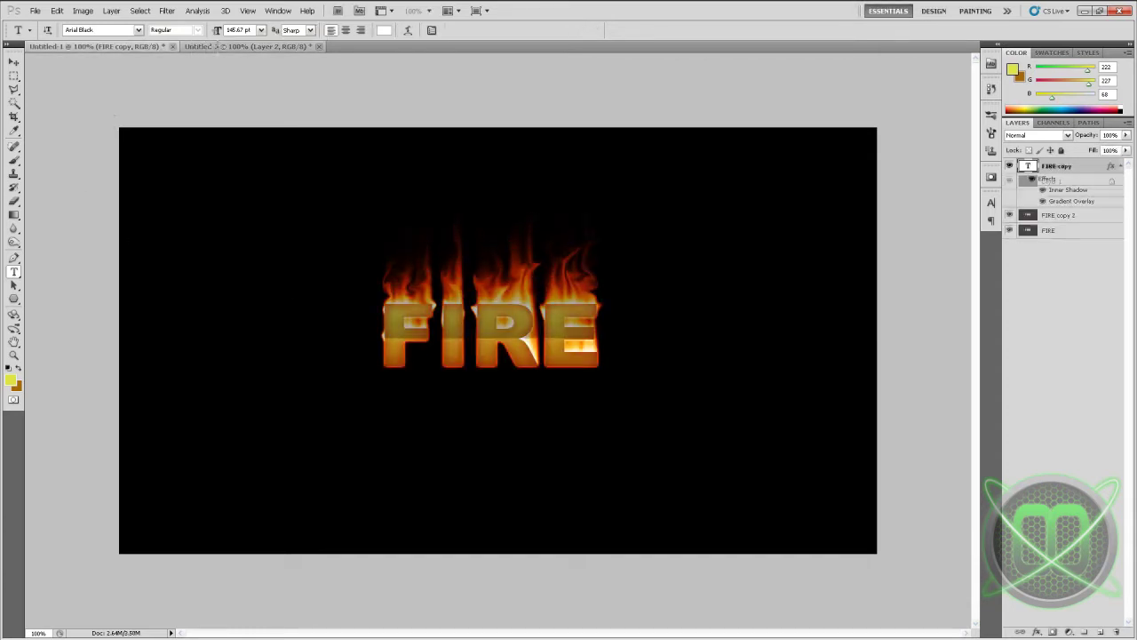
click(221, 45)
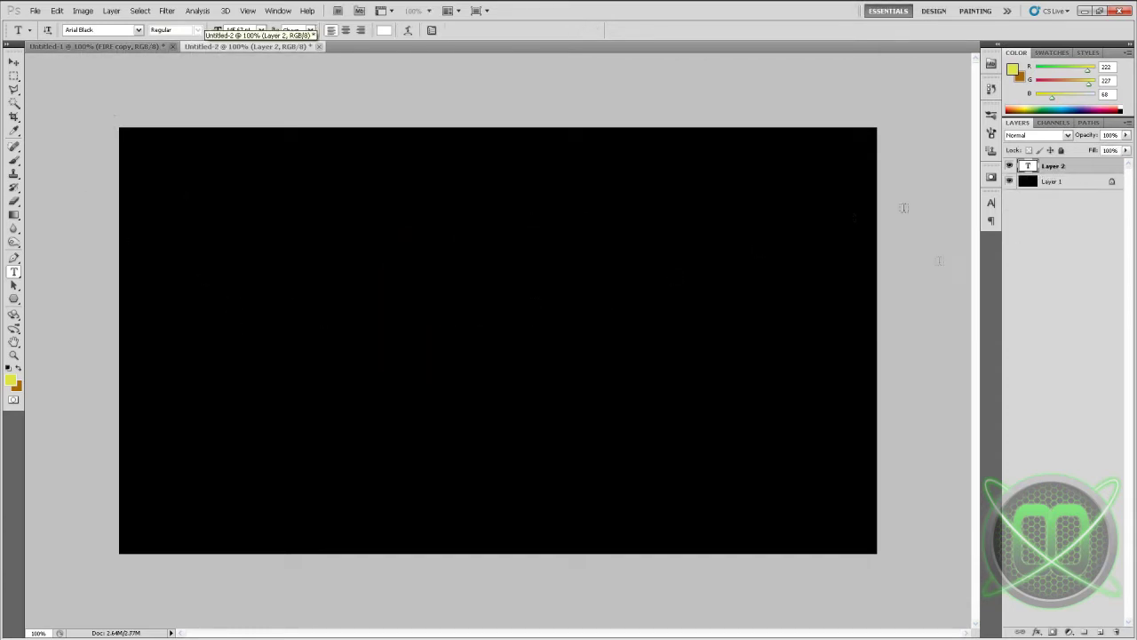
click(1116, 631)
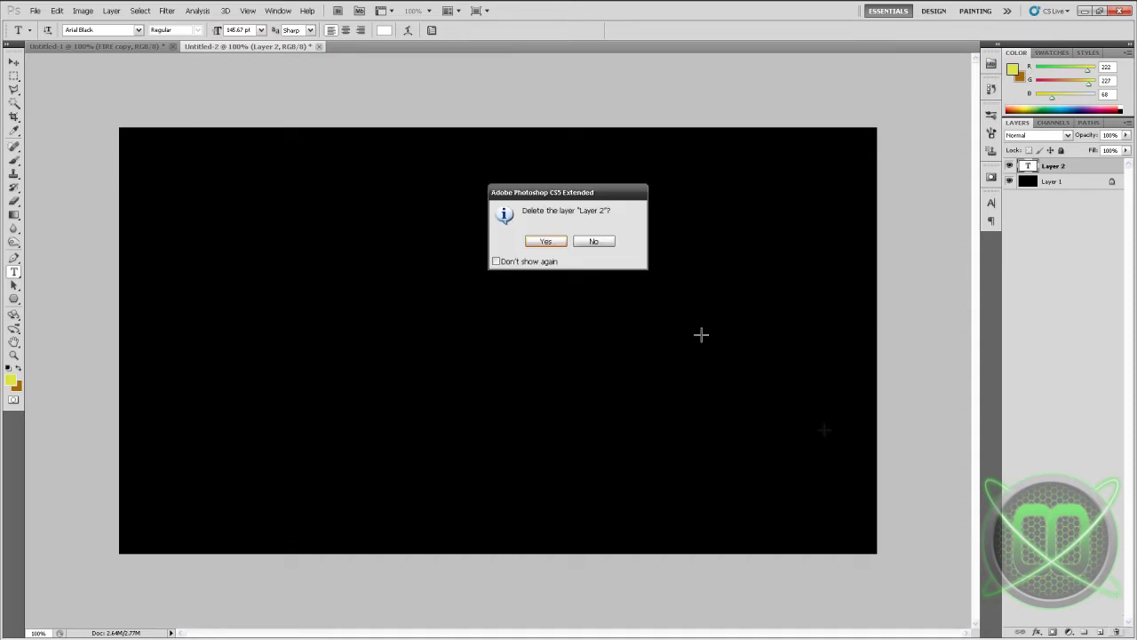
click(546, 243)
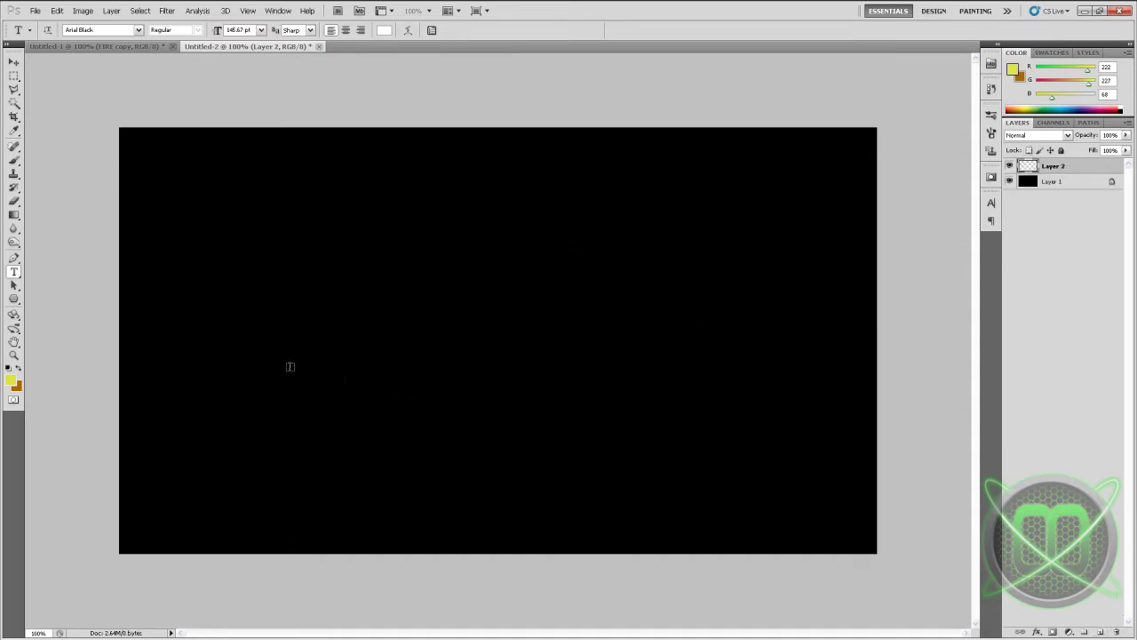
Type 'TEXT' on the canvas, commit it, and move it to the centre.
click(253, 340)
text(TEXT)
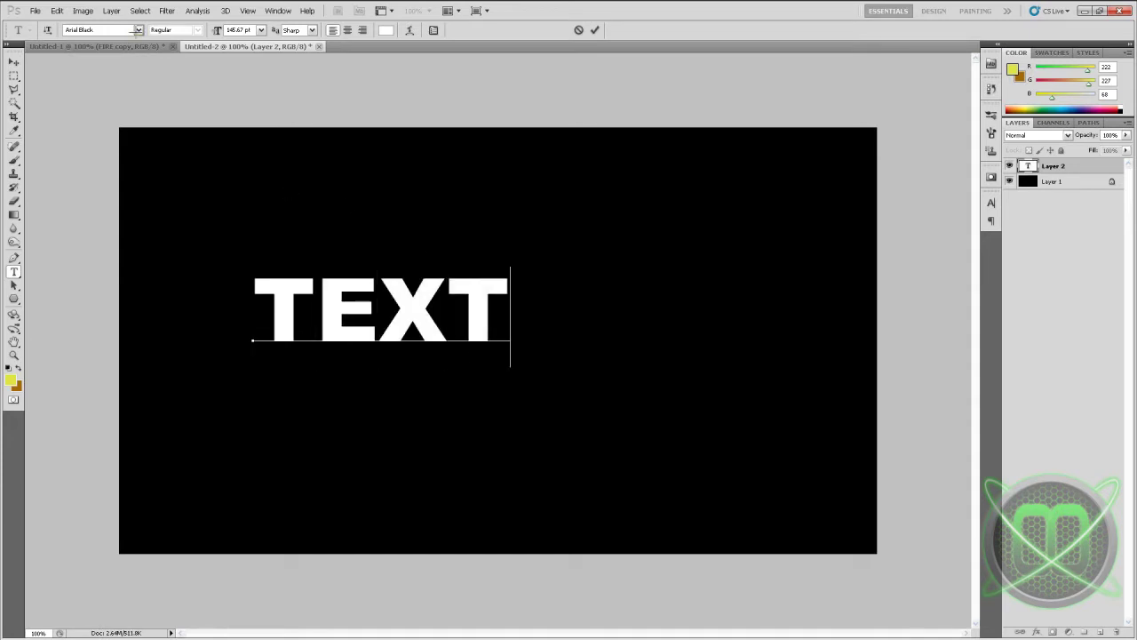
key(ctrl+Return)
key(v)
drag(368, 311, 498, 322)
Duplicate the TEXT layer to keep an editable TEXT copy.
click(1044, 255)
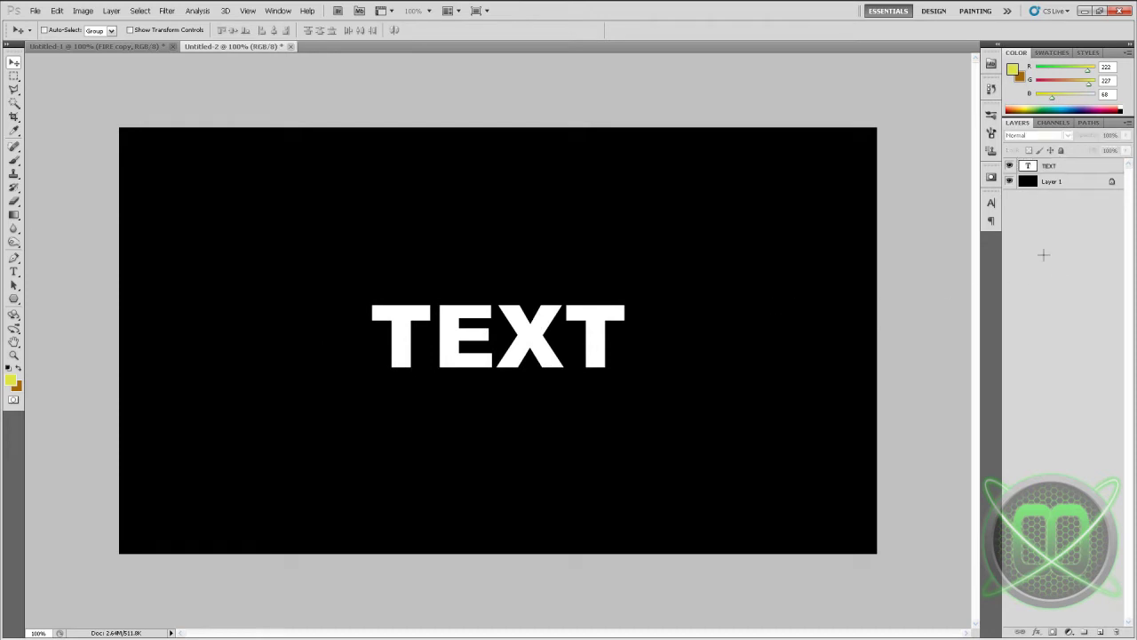
click(1085, 171)
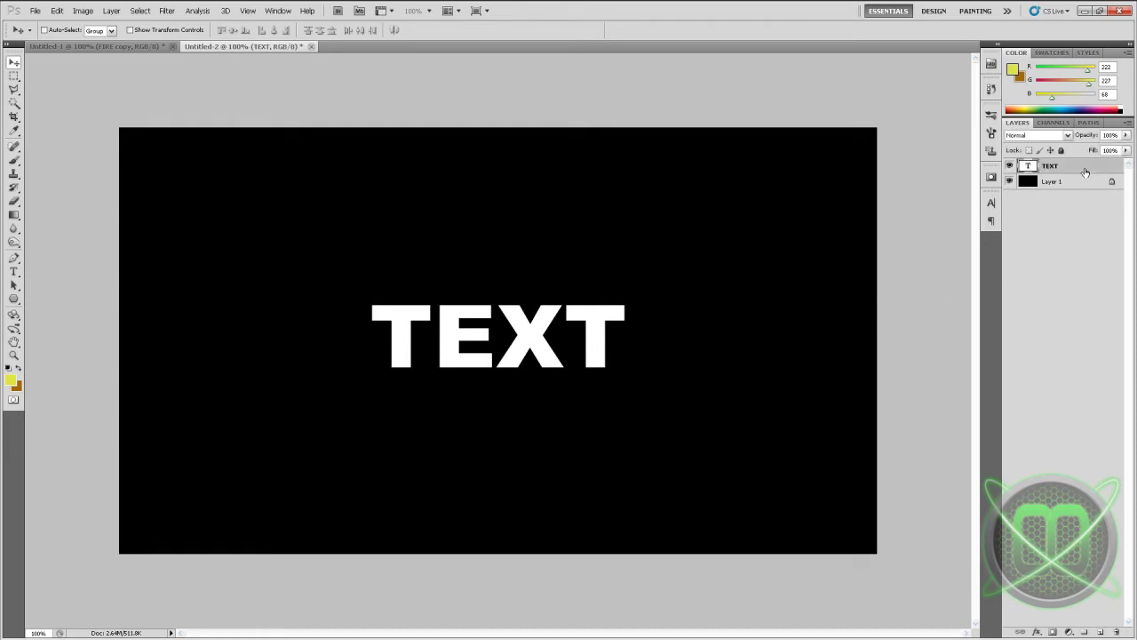
key(ctrl+j)
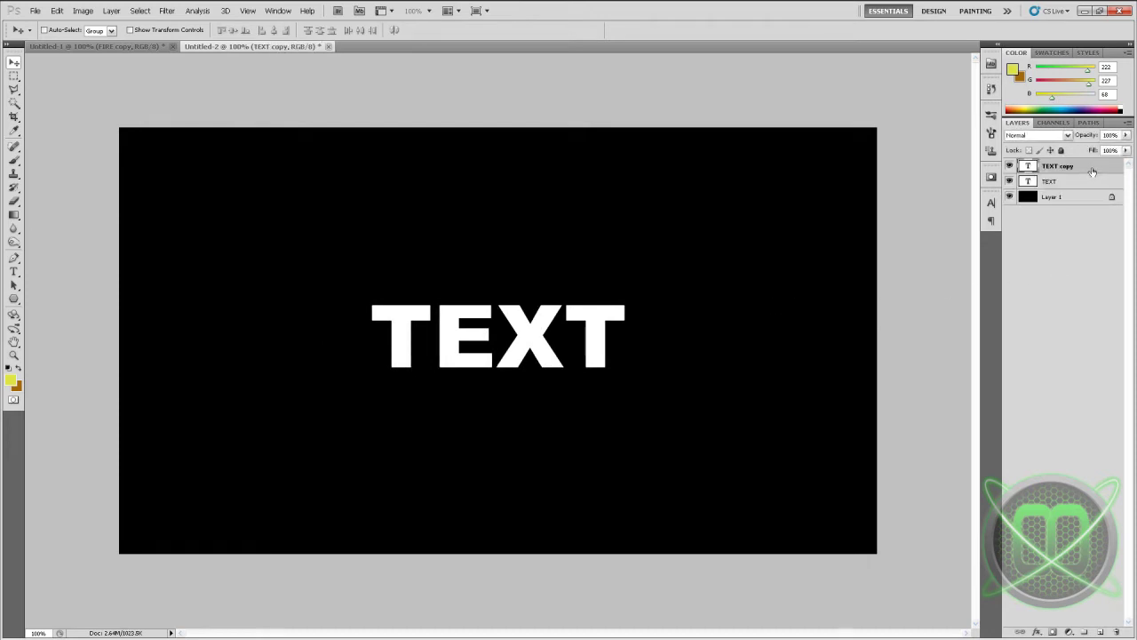
Rasterize the original TEXT layer and merge it into the black Layer 1.
click(1073, 182)
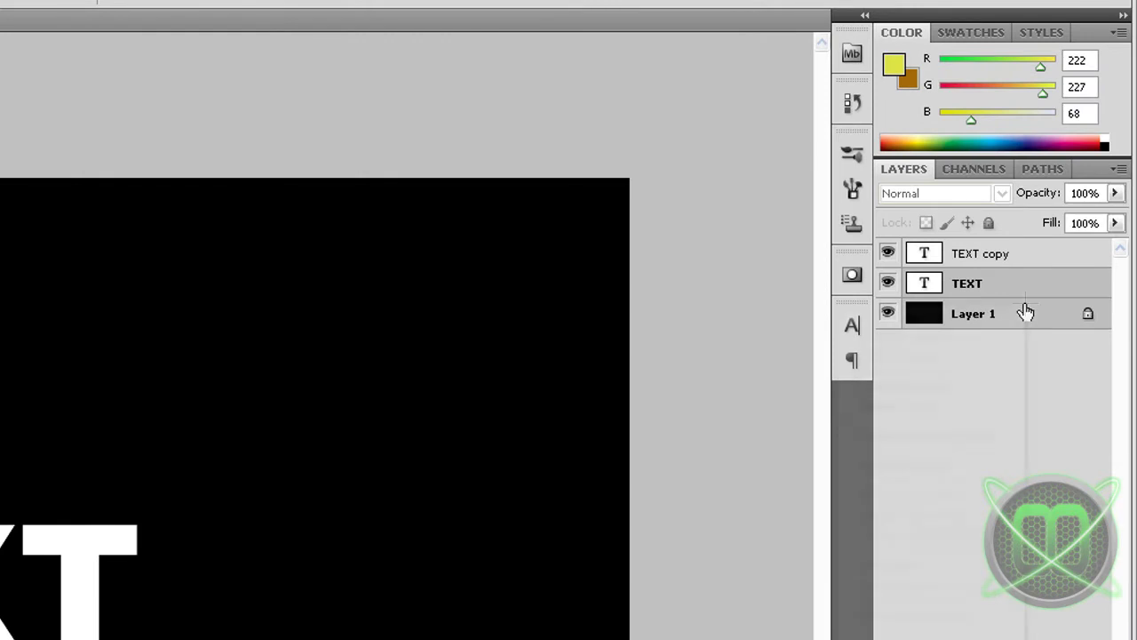
right_click(1024, 311)
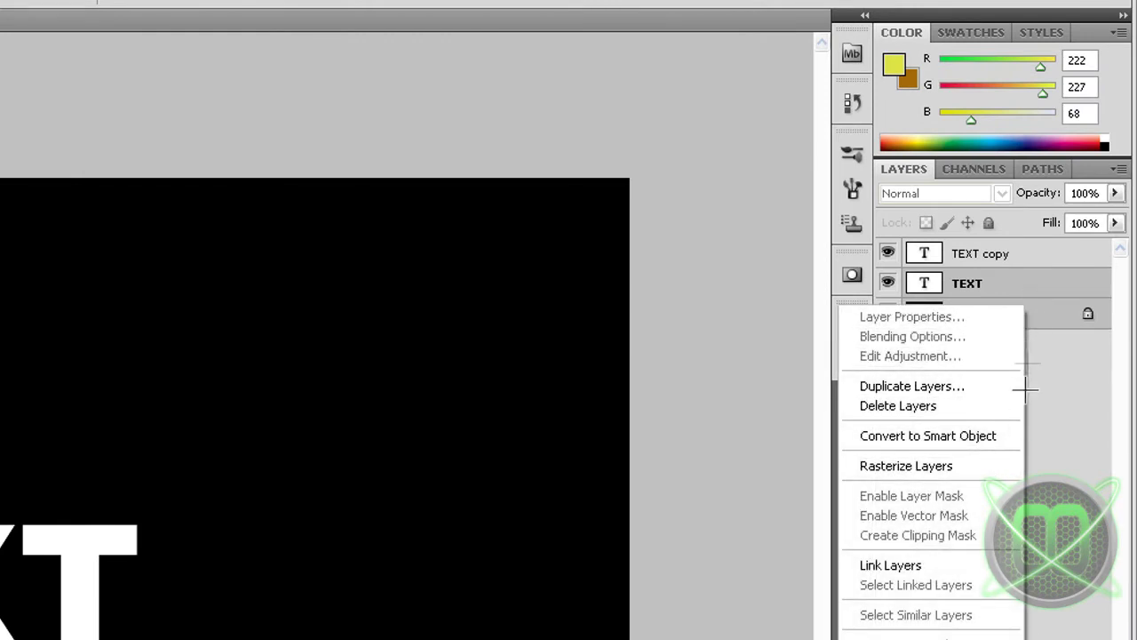
right_click(1040, 297)
right_click(1042, 287)
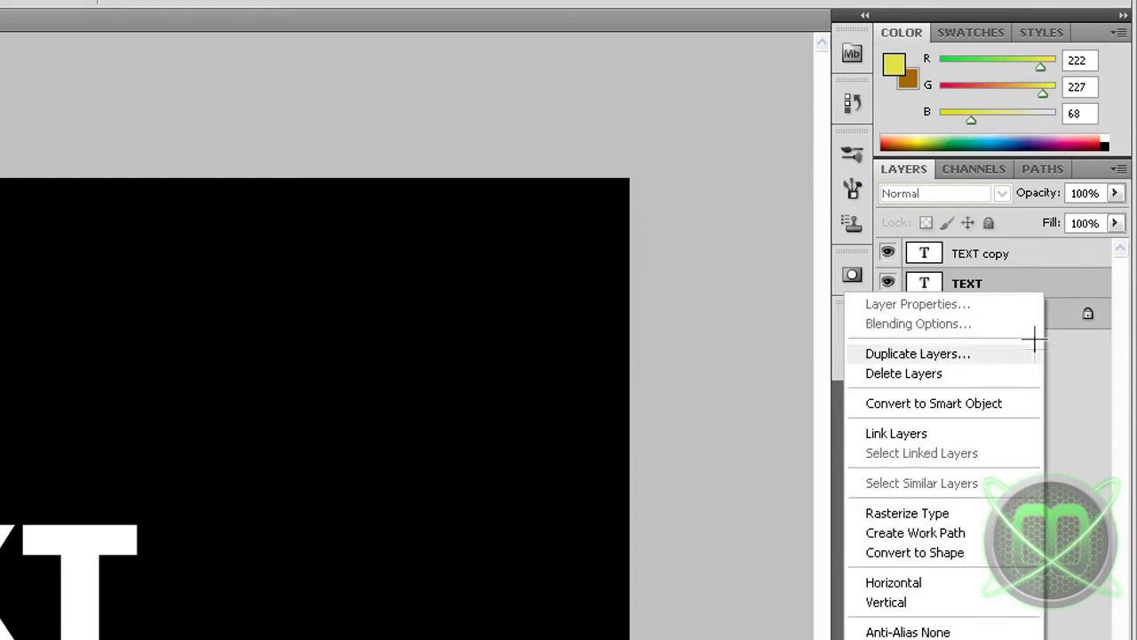
click(1013, 512)
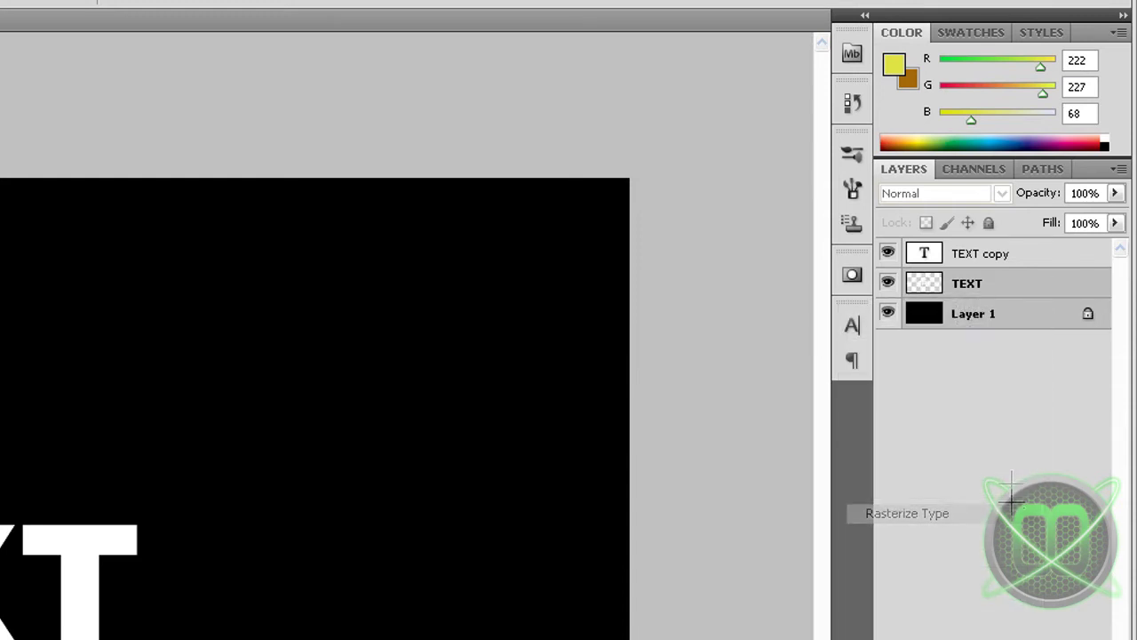
right_click(1029, 321)
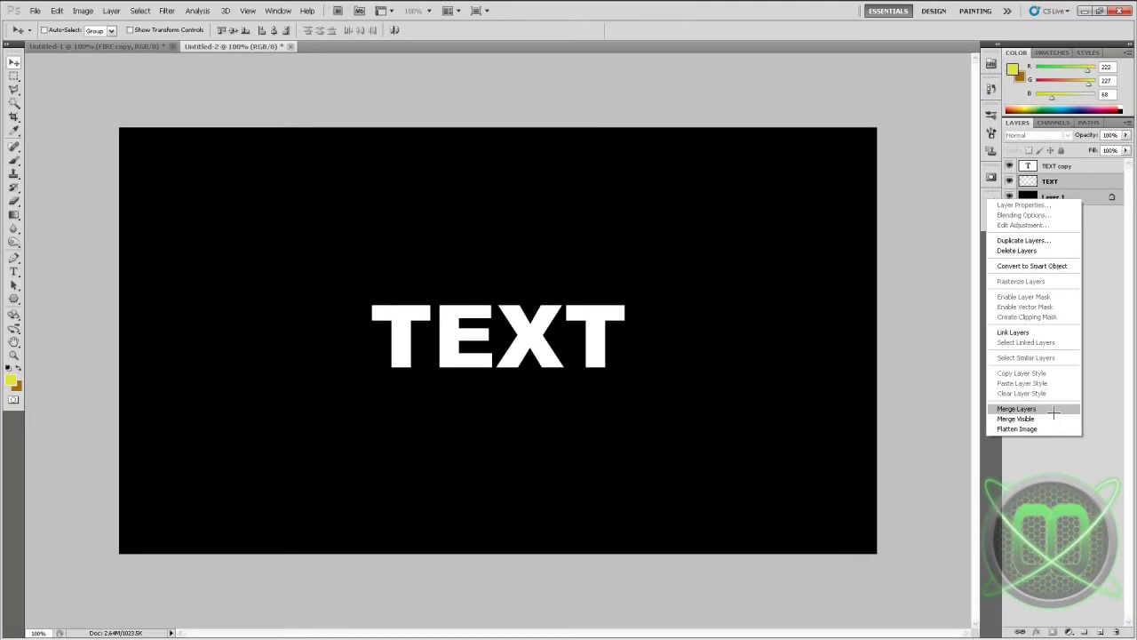
click(1055, 409)
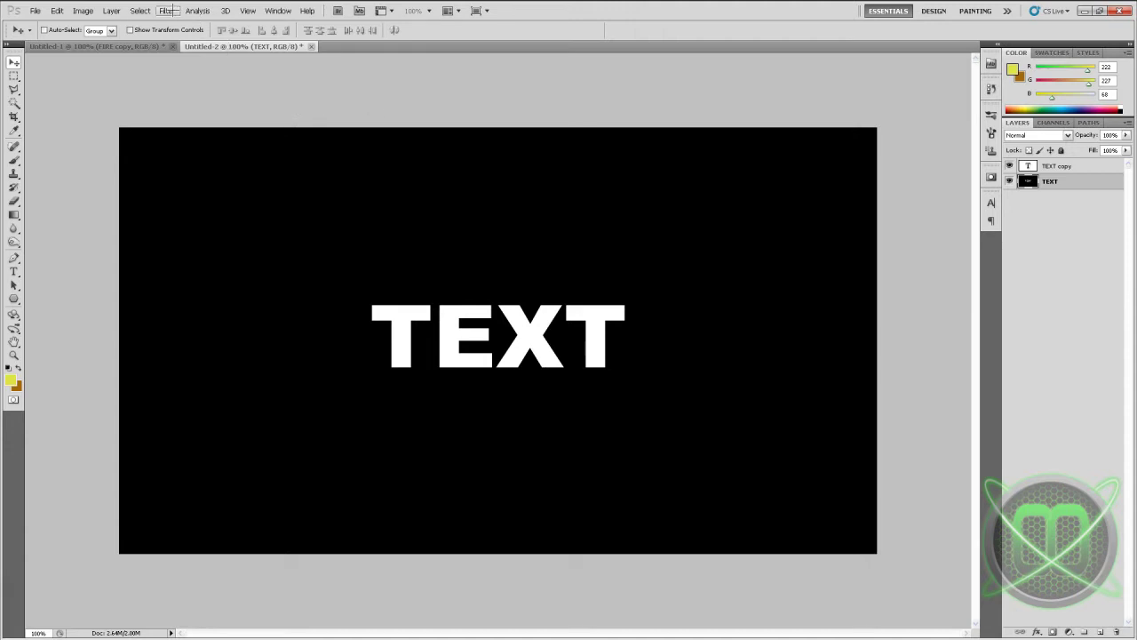
Rotate the canvas 90° clockwise.
click(82, 11)
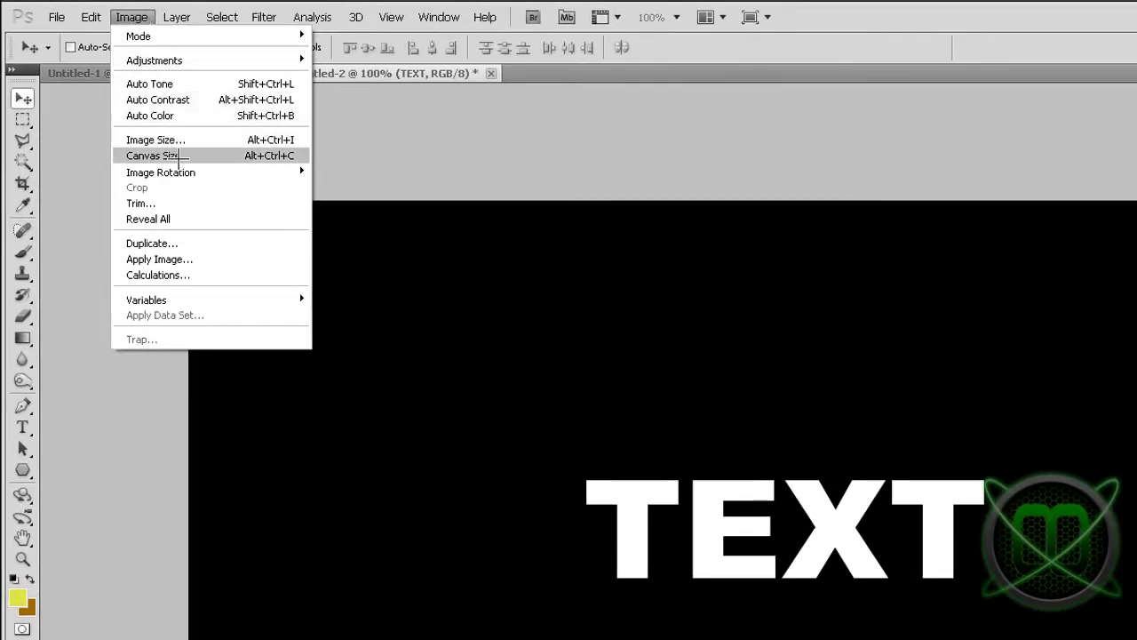
mouse_move(264, 171)
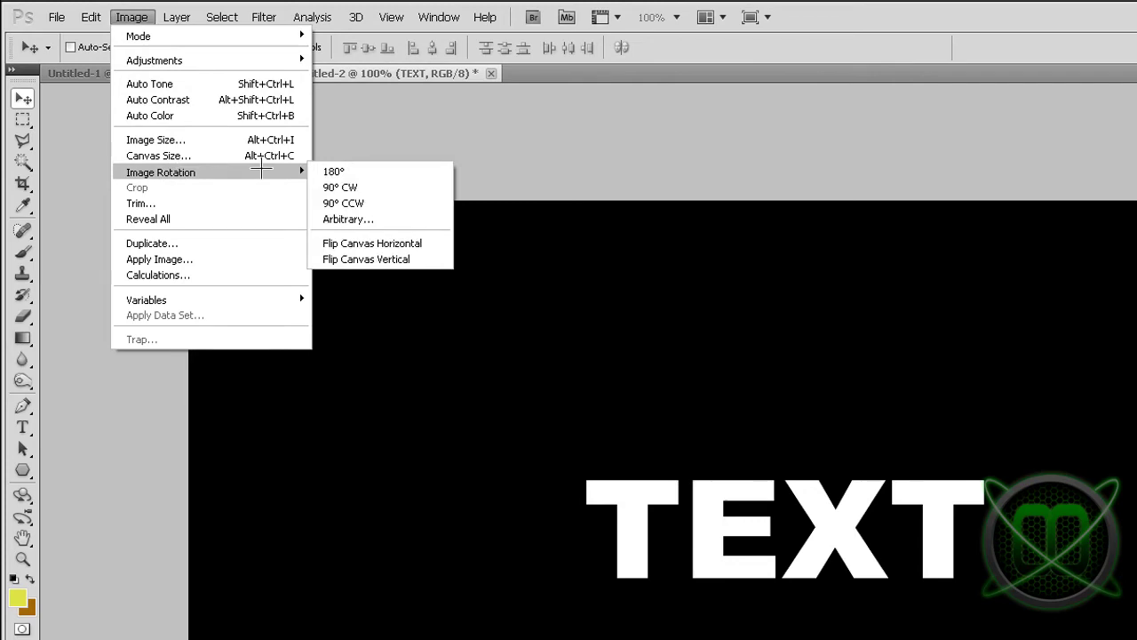
click(369, 186)
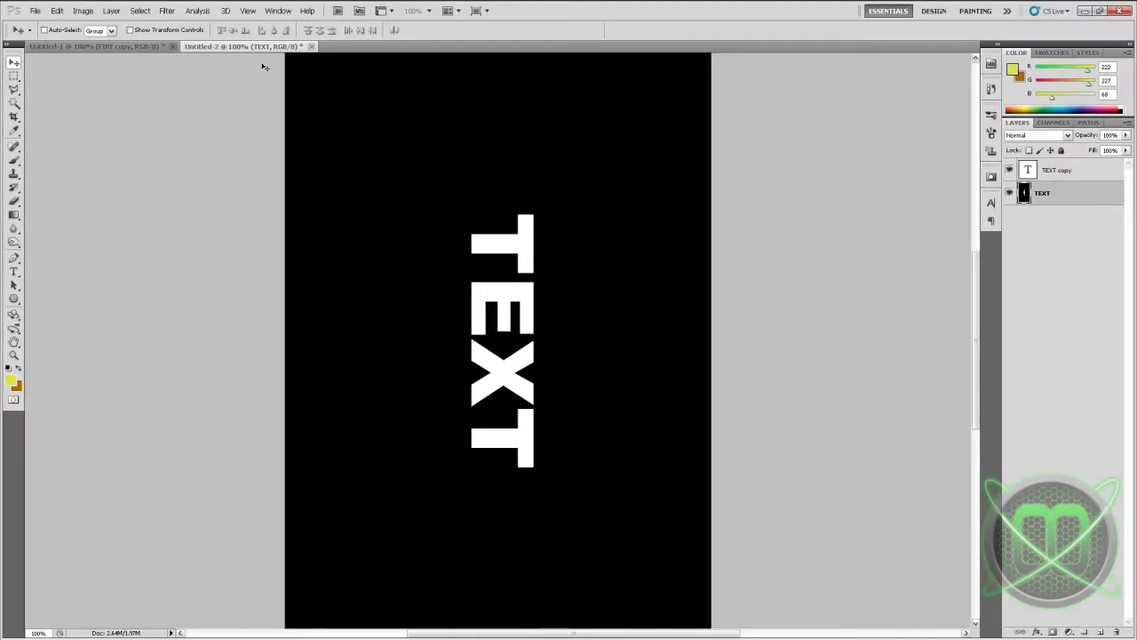
Apply the Wind filter from the Left, then reapply it with Ctrl+F.
click(167, 10)
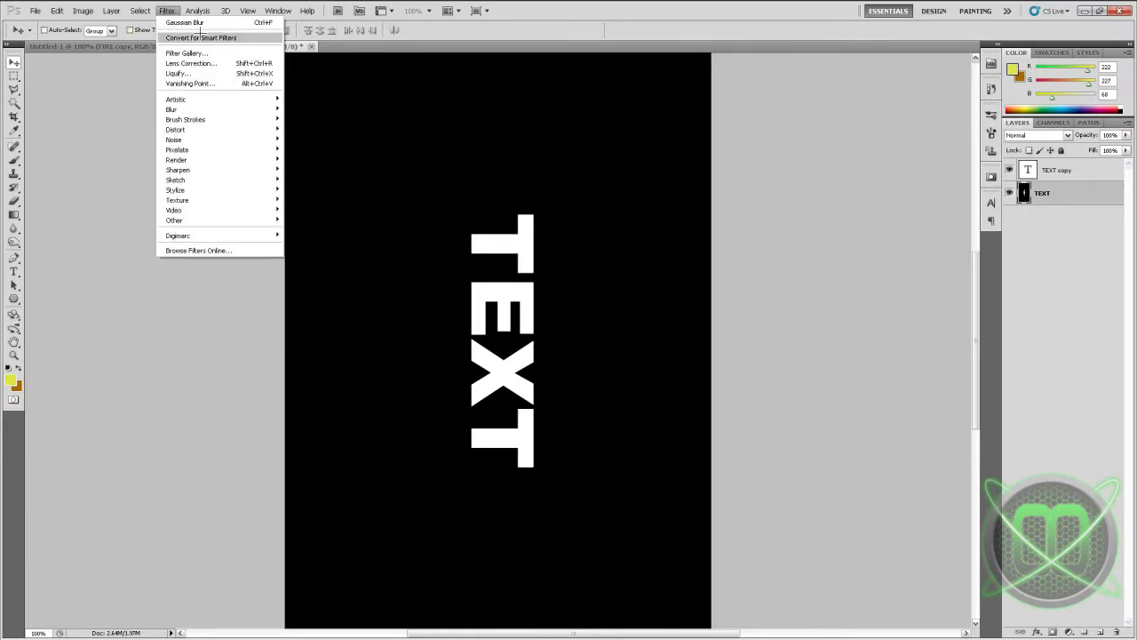
mouse_move(206, 190)
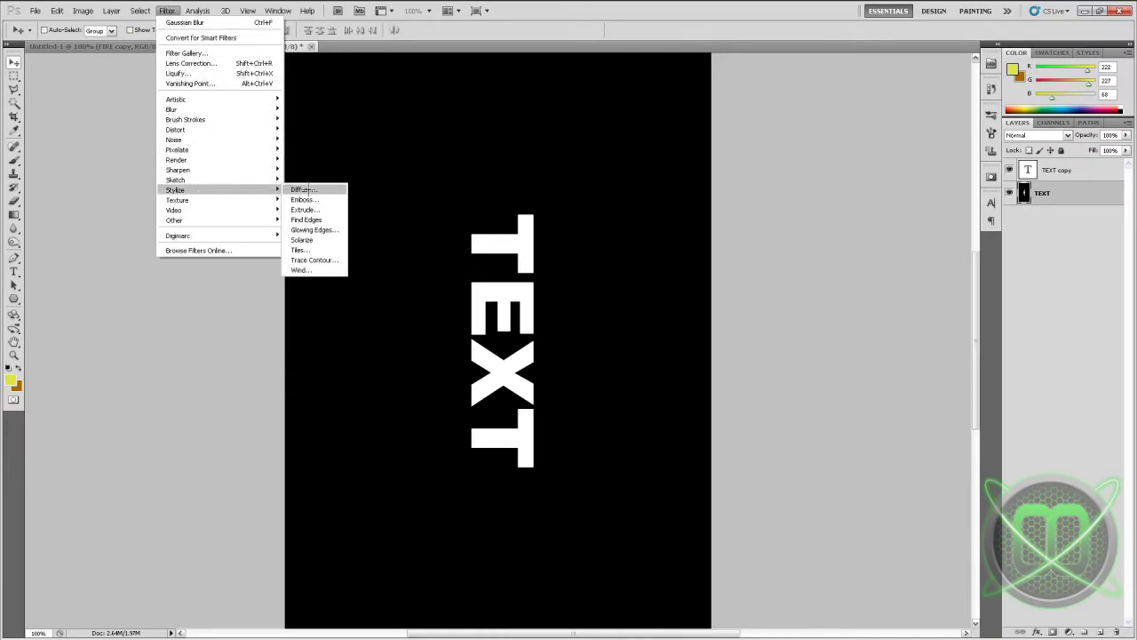
click(322, 270)
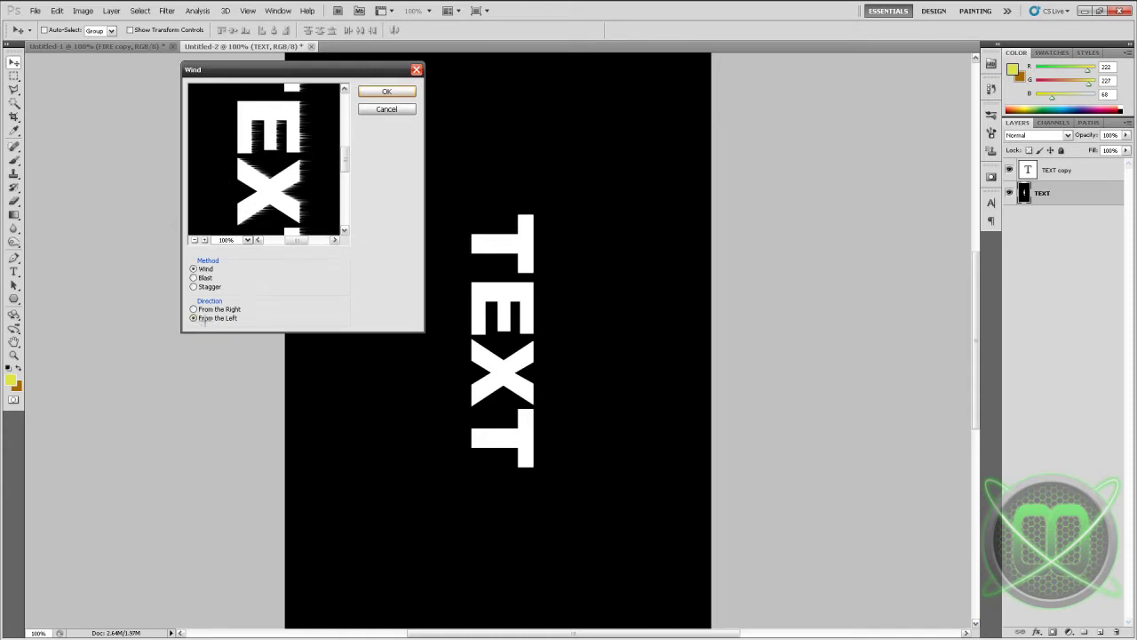
click(388, 91)
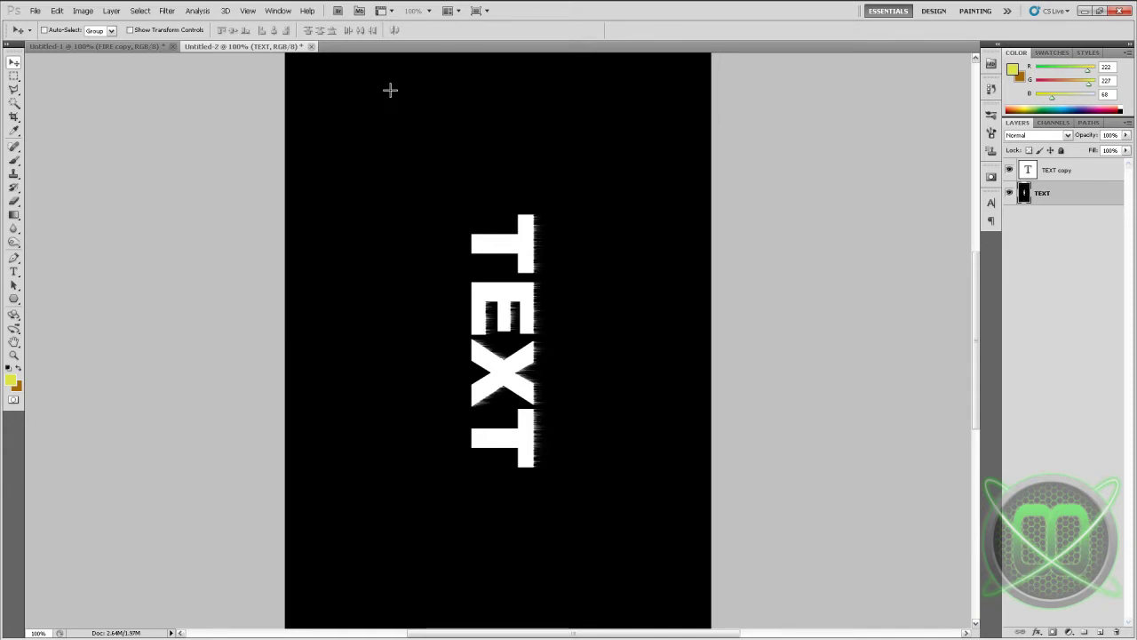
key(ctrl+f)
key(ctrl+f)
key(ctrl+f)
key(ctrl+f)
key(ctrl+f)
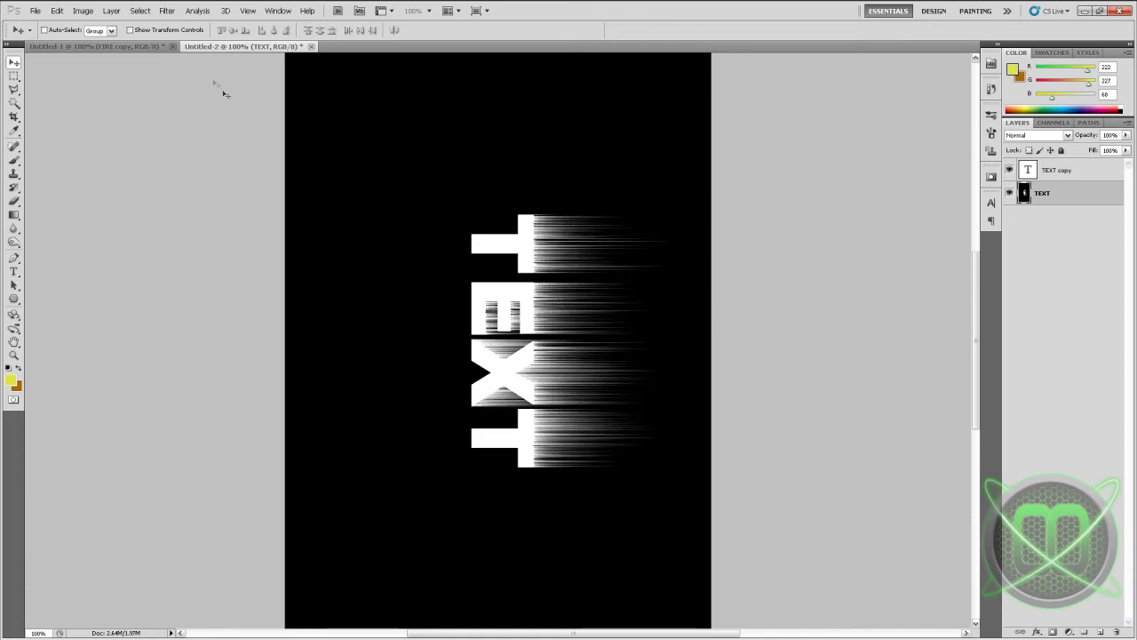
Apply a Gaussian Blur with radius 3 to the wind streaks.
click(167, 11)
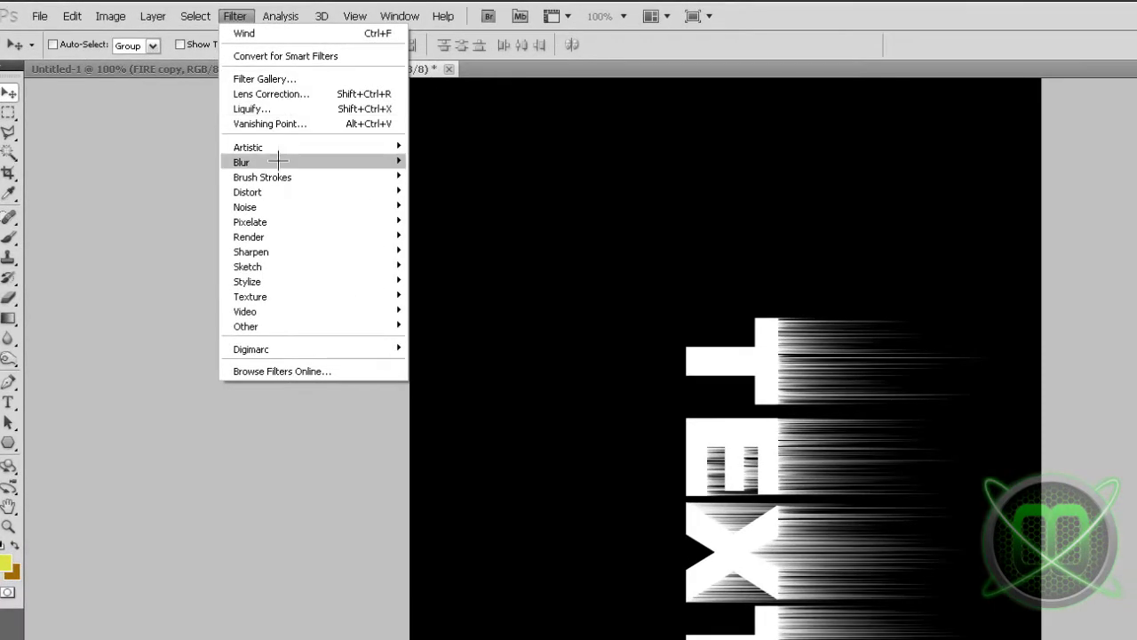
mouse_move(280, 110)
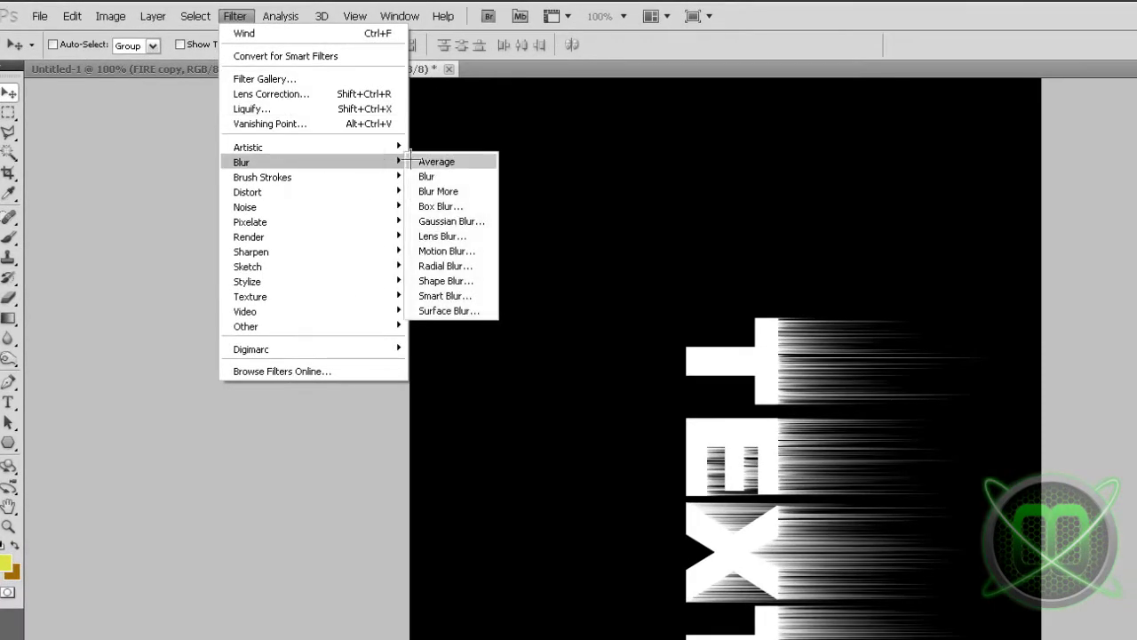
click(471, 222)
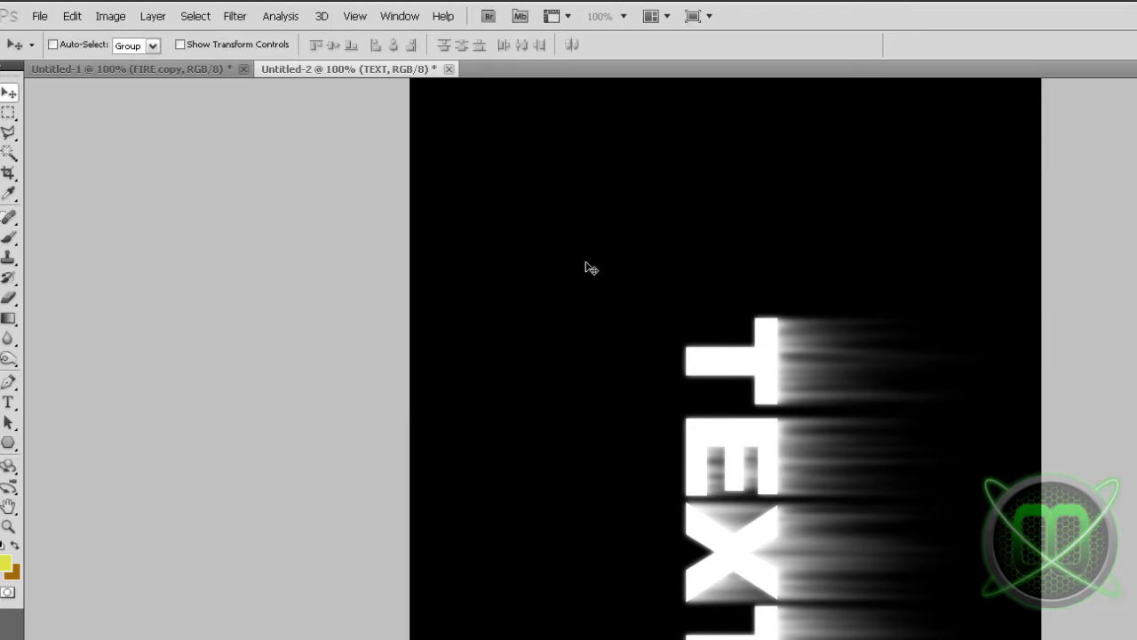
Rotate the canvas 90° counter-clockwise so TEXT reads horizontally.
click(73, 16)
mouse_move(105, 12)
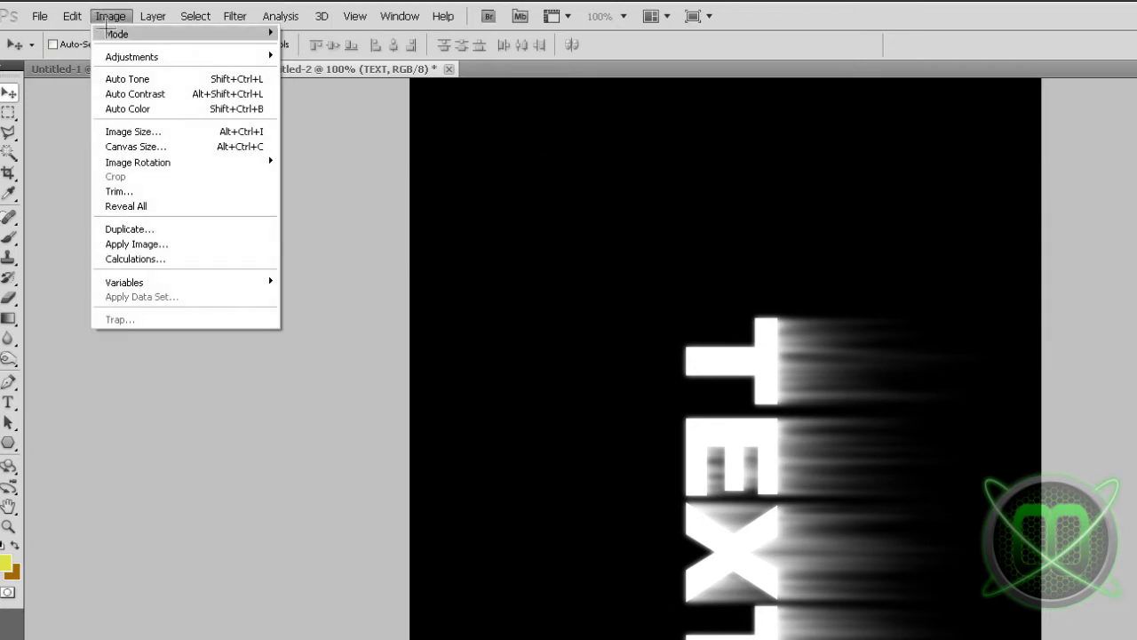
mouse_move(135, 163)
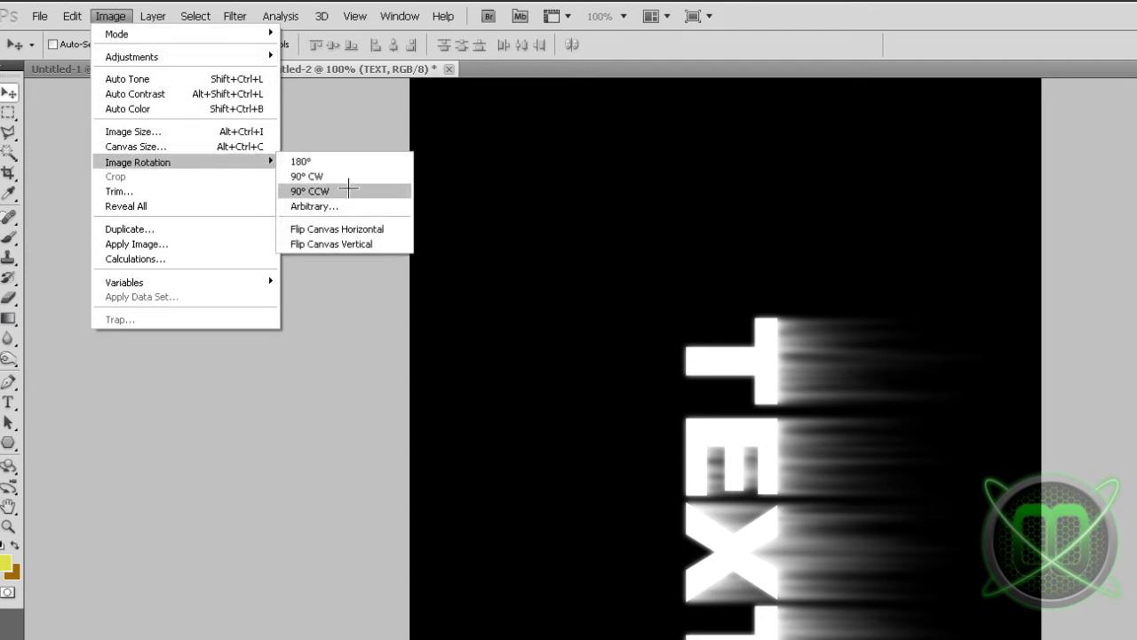
click(348, 187)
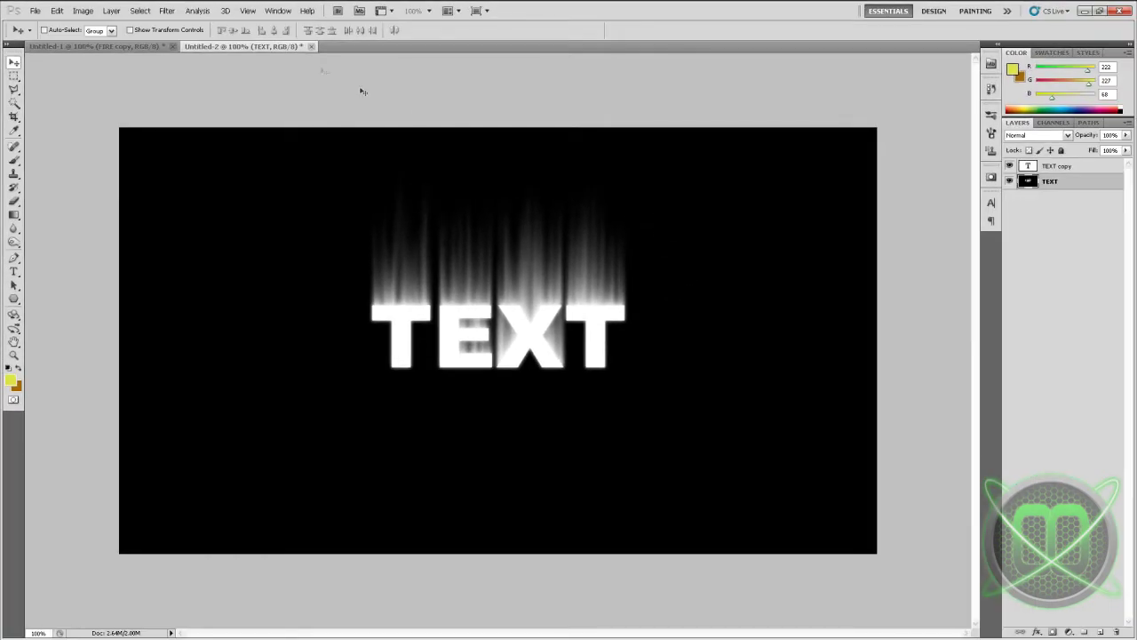
Use Liquify's Forward Warp at 100% view to push the streaks into curling flames.
click(167, 11)
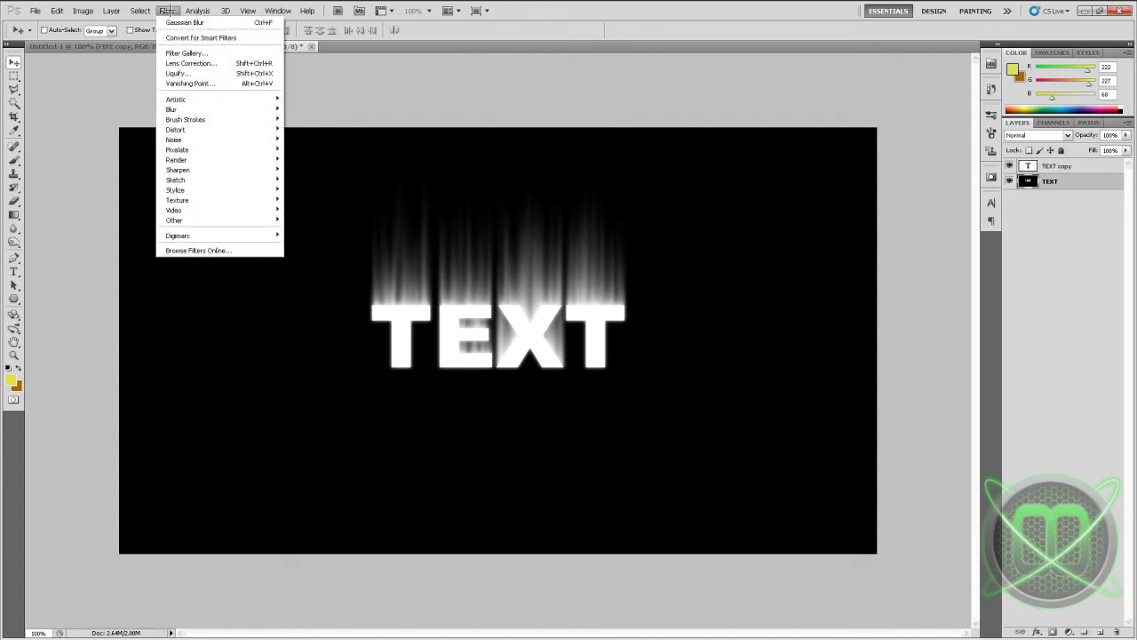
click(177, 71)
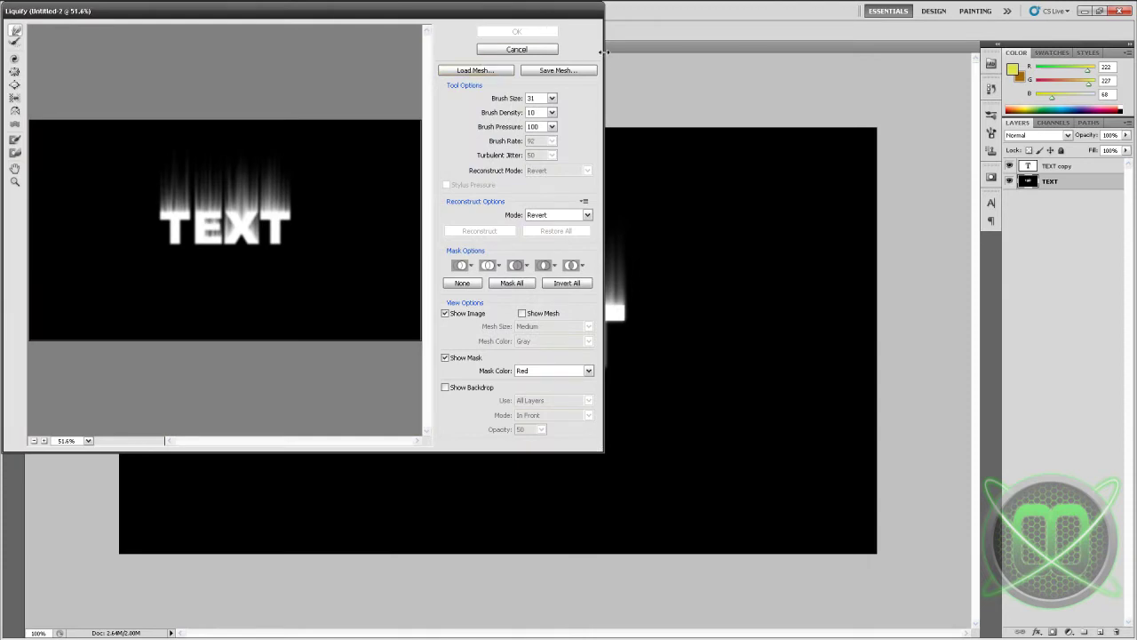
drag(604, 52, 1126, 54)
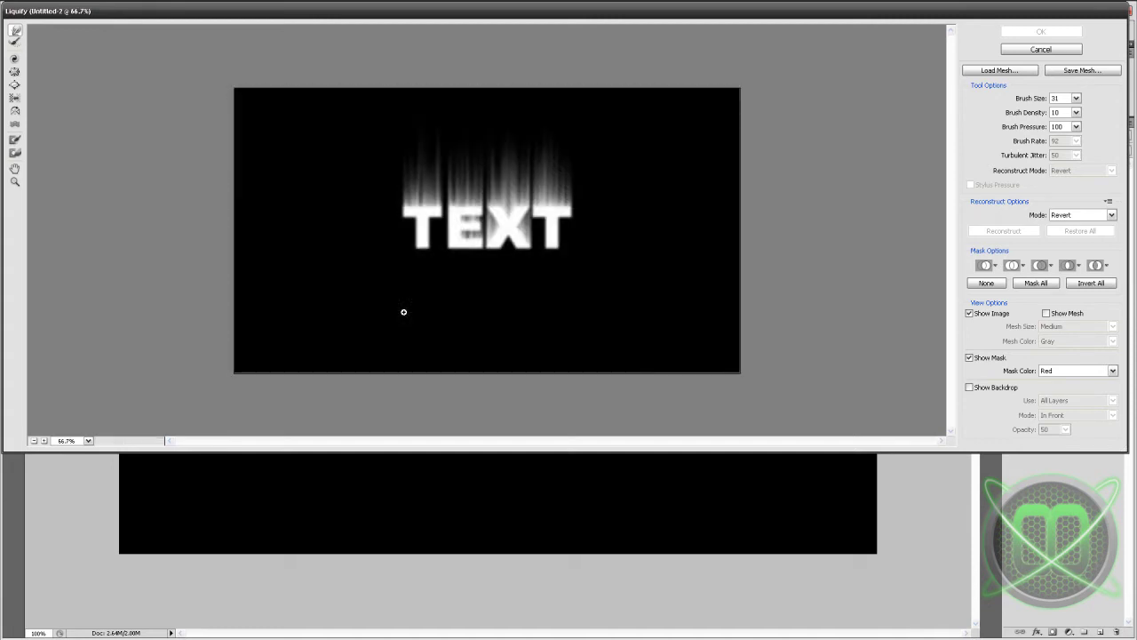
key(ctrl+alt+0)
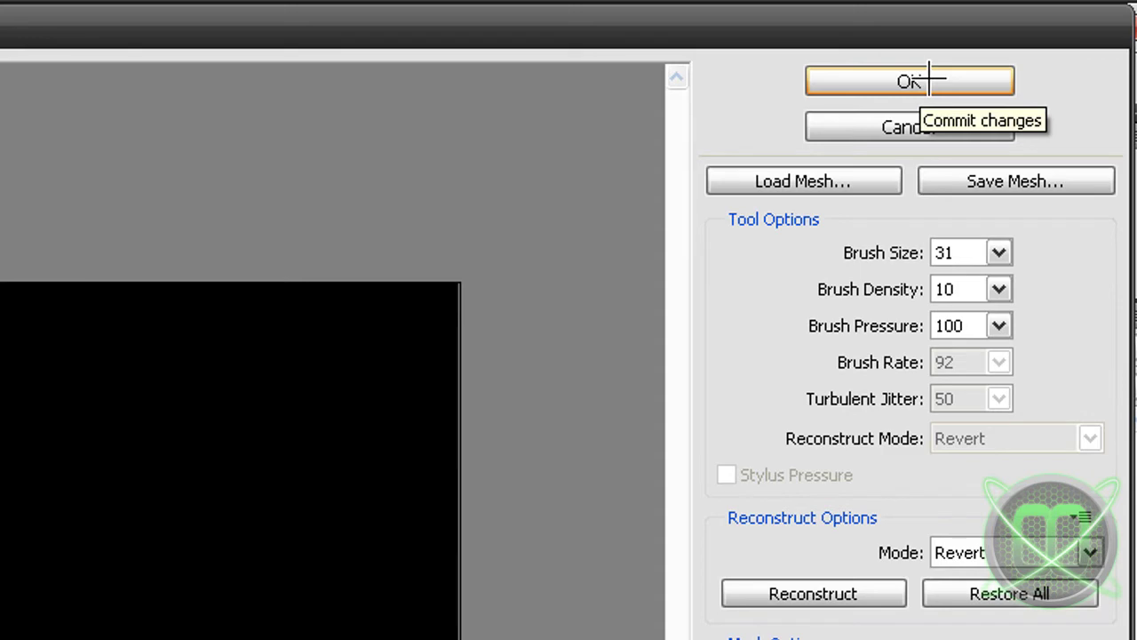
click(929, 80)
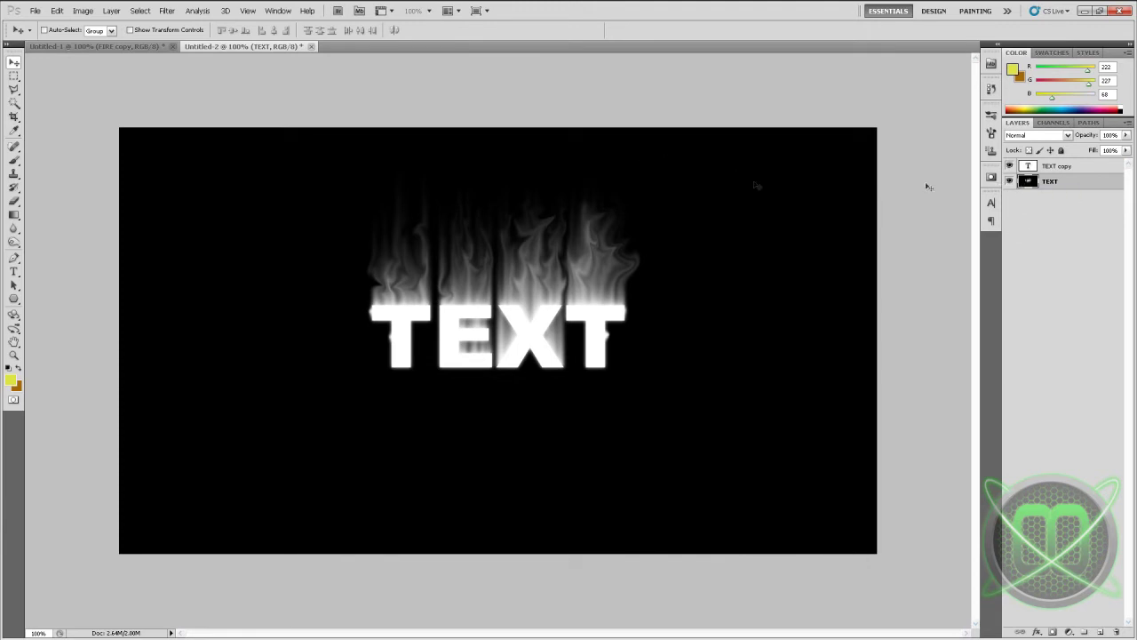
Colorize the flames in Hue/Saturation with Hue 40 and Saturation 100.
click(83, 10)
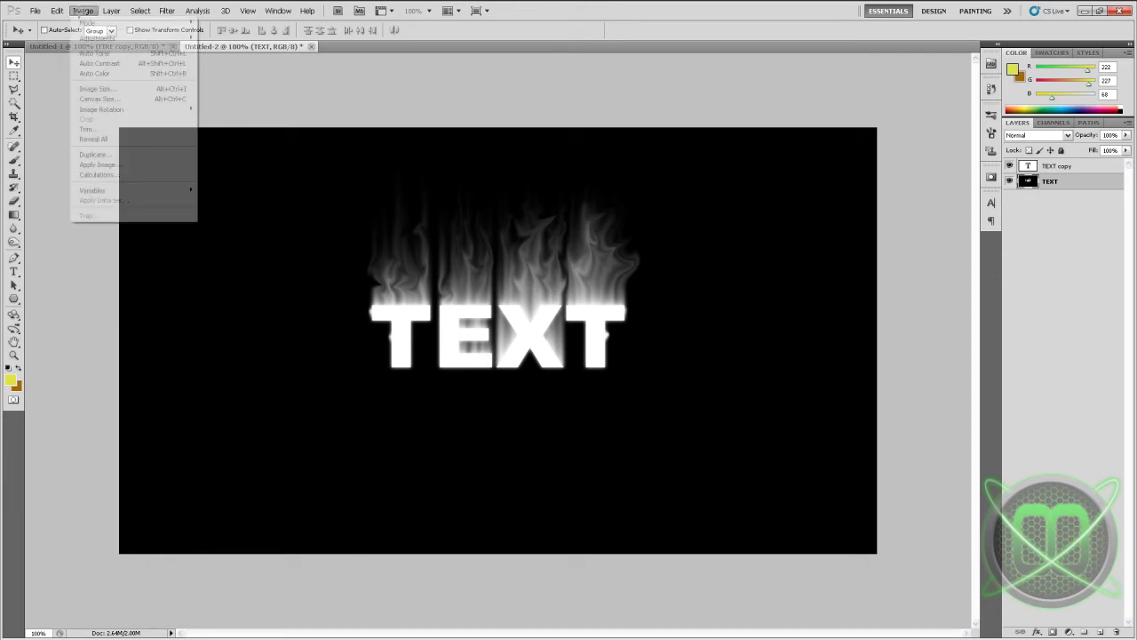
mouse_move(129, 38)
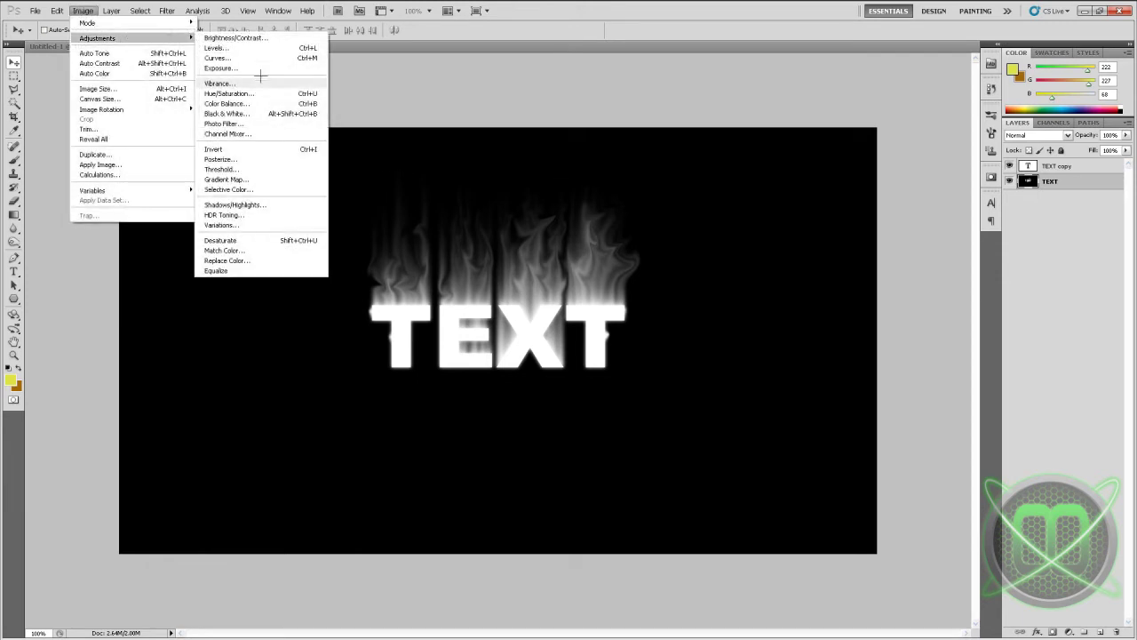
click(274, 93)
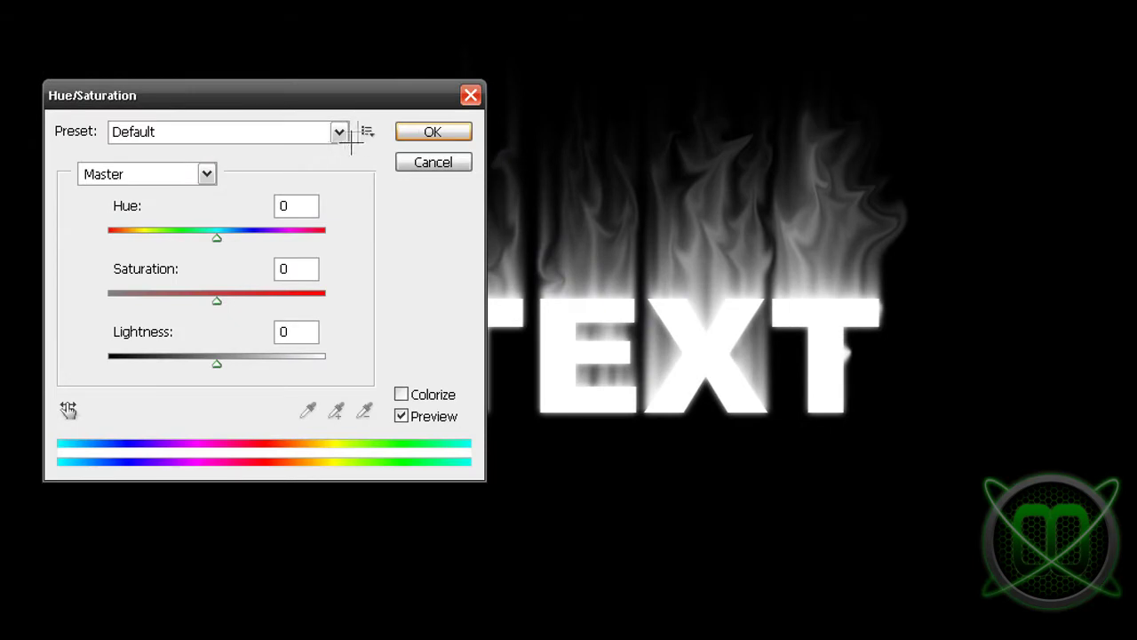
click(402, 394)
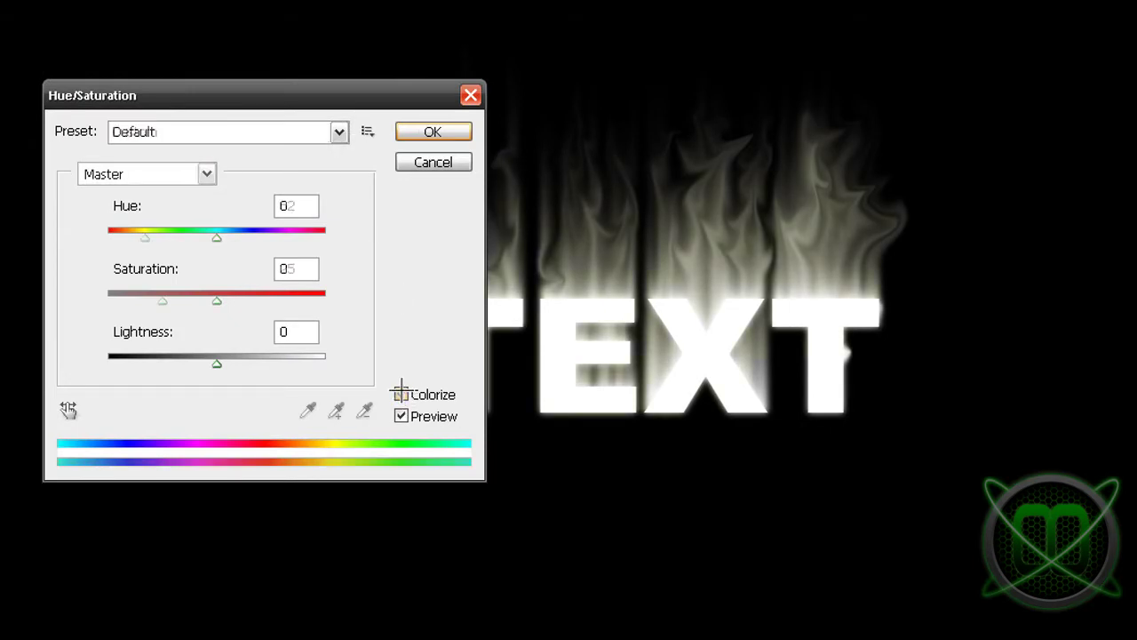
double_click(284, 210)
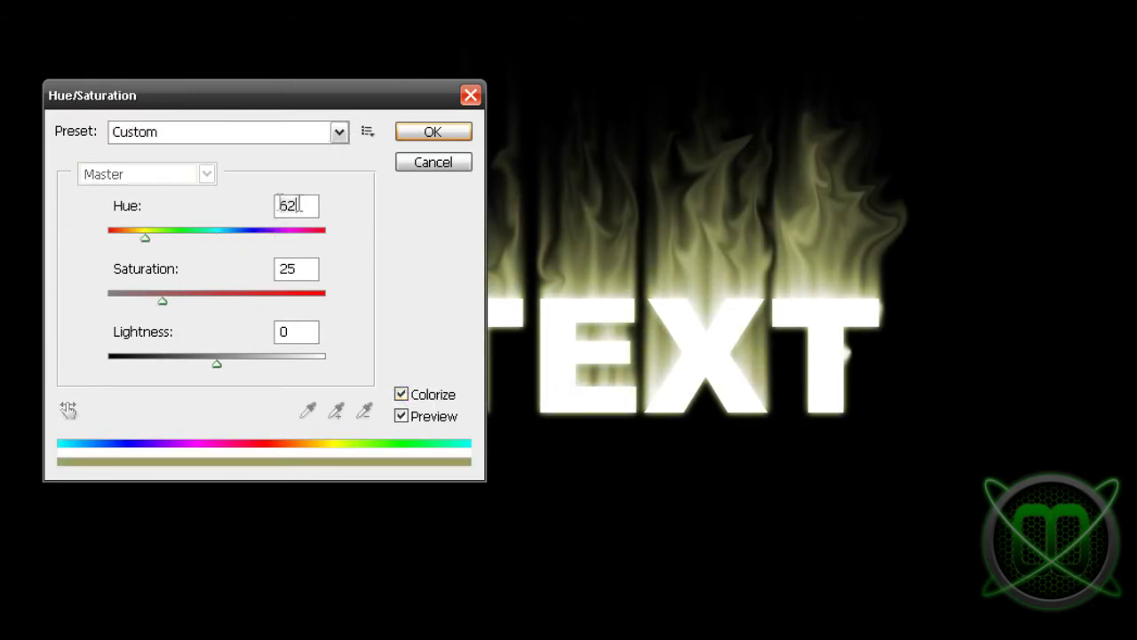
text(40)
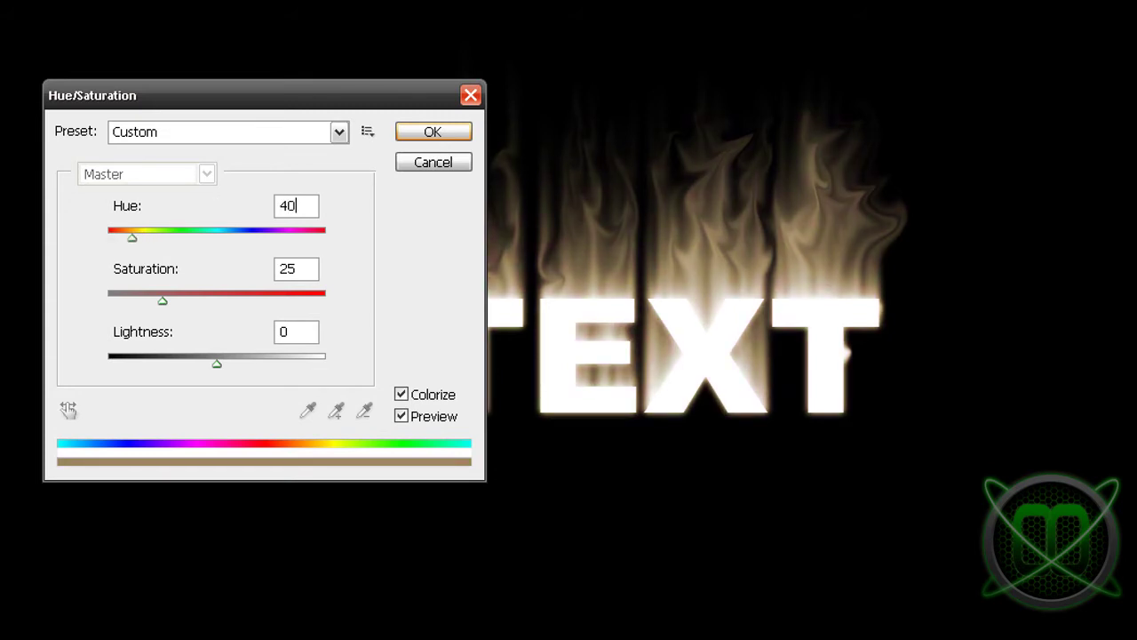
double_click(291, 266)
text(100)
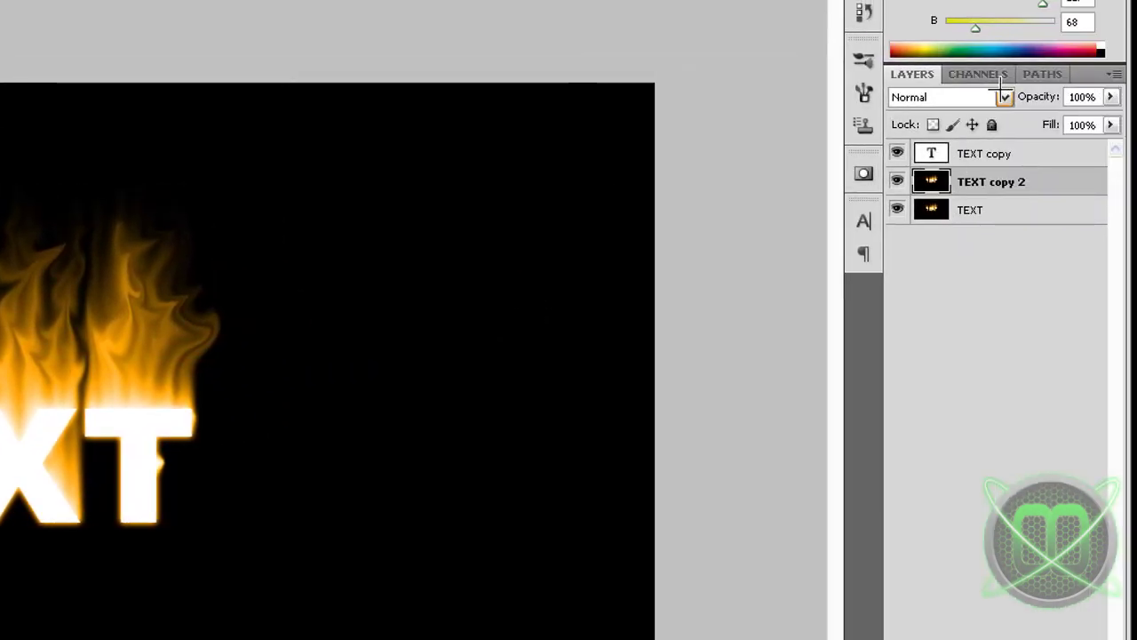
Set TEXT copy 2 to Overlay blending and shift its hue to -20.
click(1002, 93)
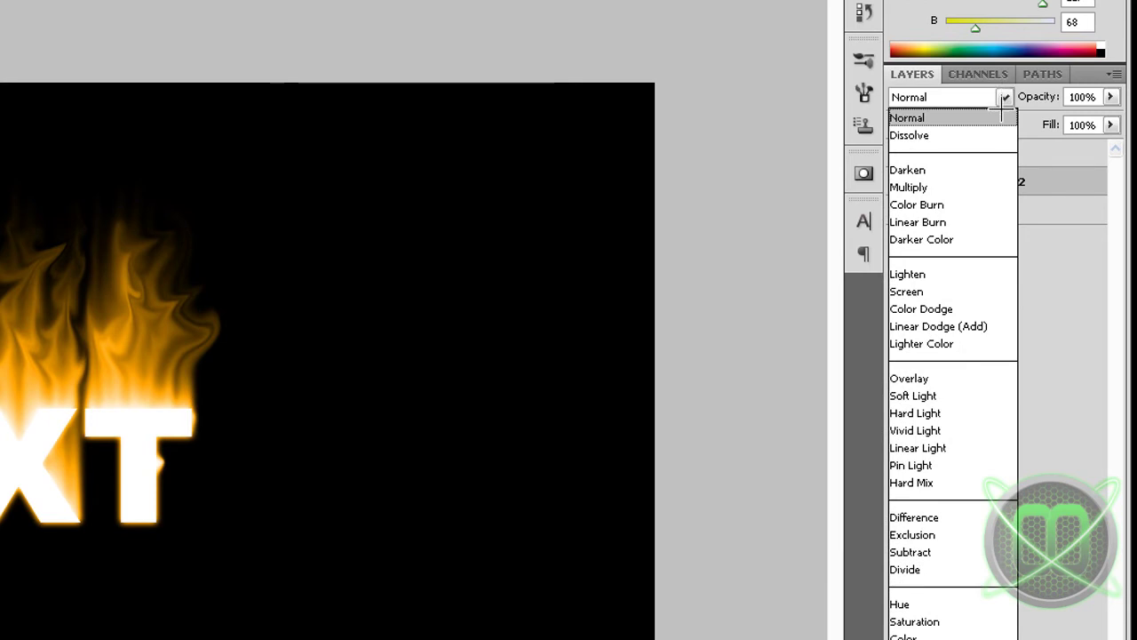
click(953, 378)
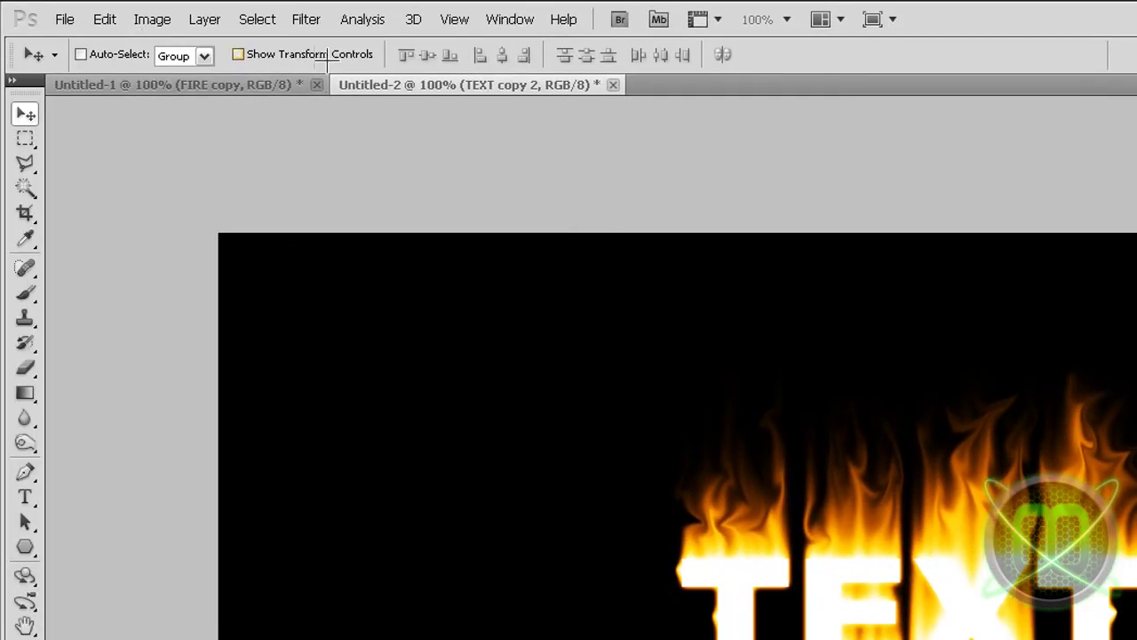
click(141, 18)
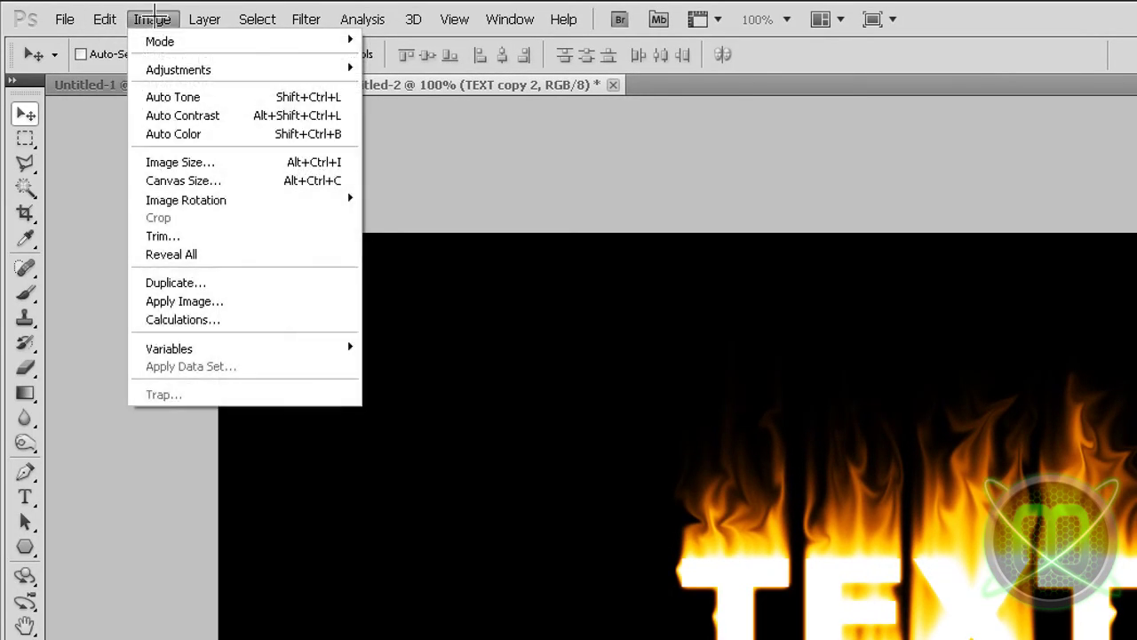
mouse_move(203, 69)
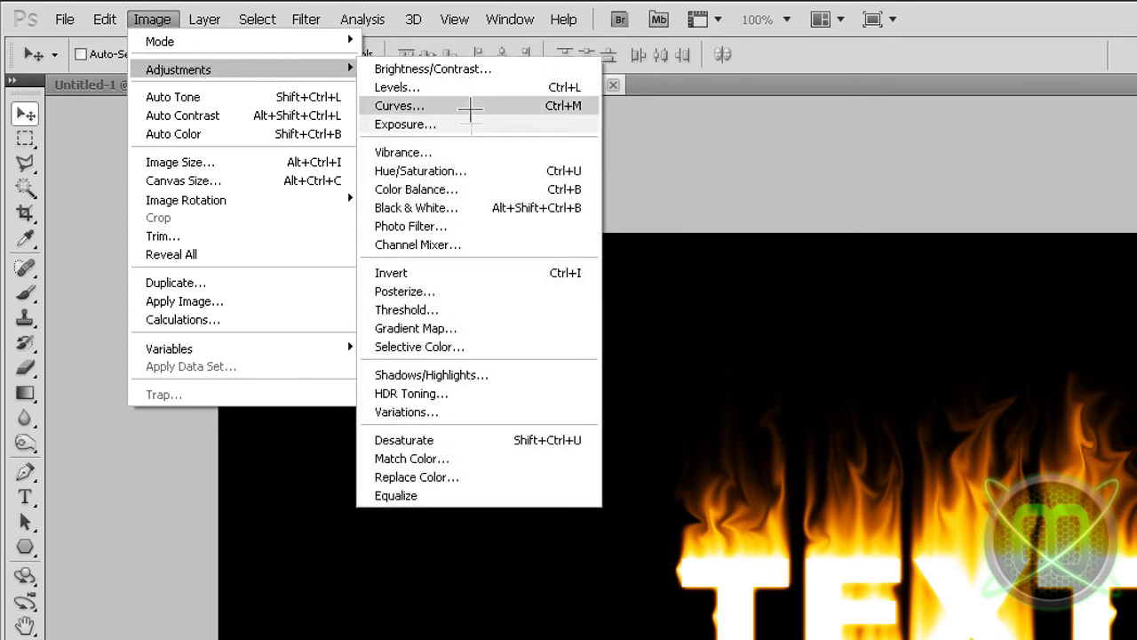
click(471, 169)
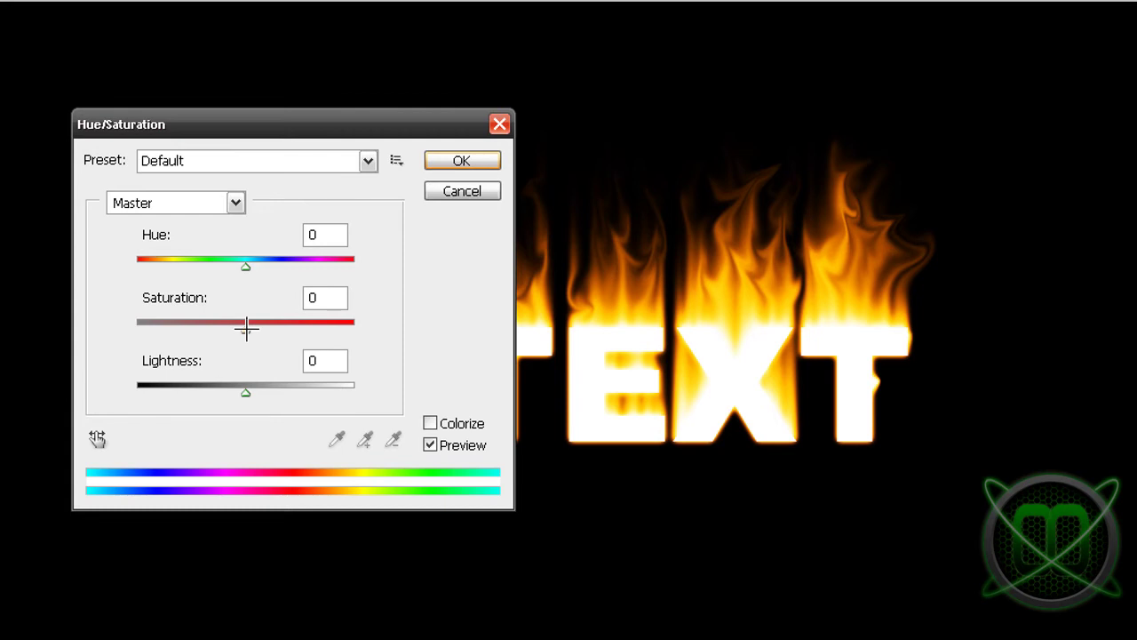
drag(246, 329, 229, 329)
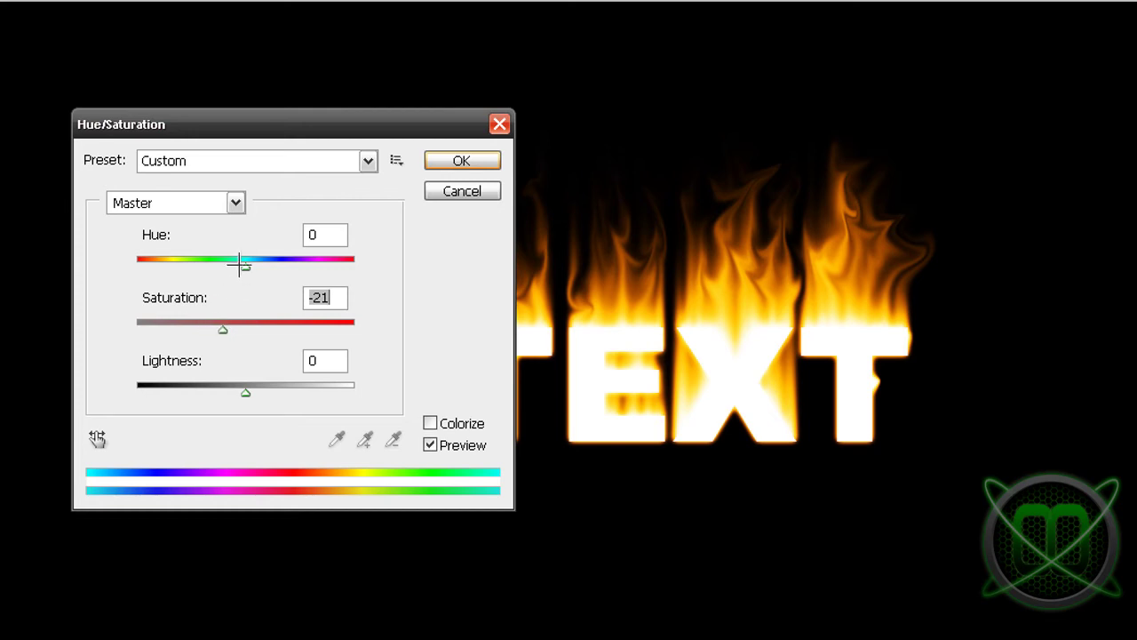
drag(242, 262, 219, 263)
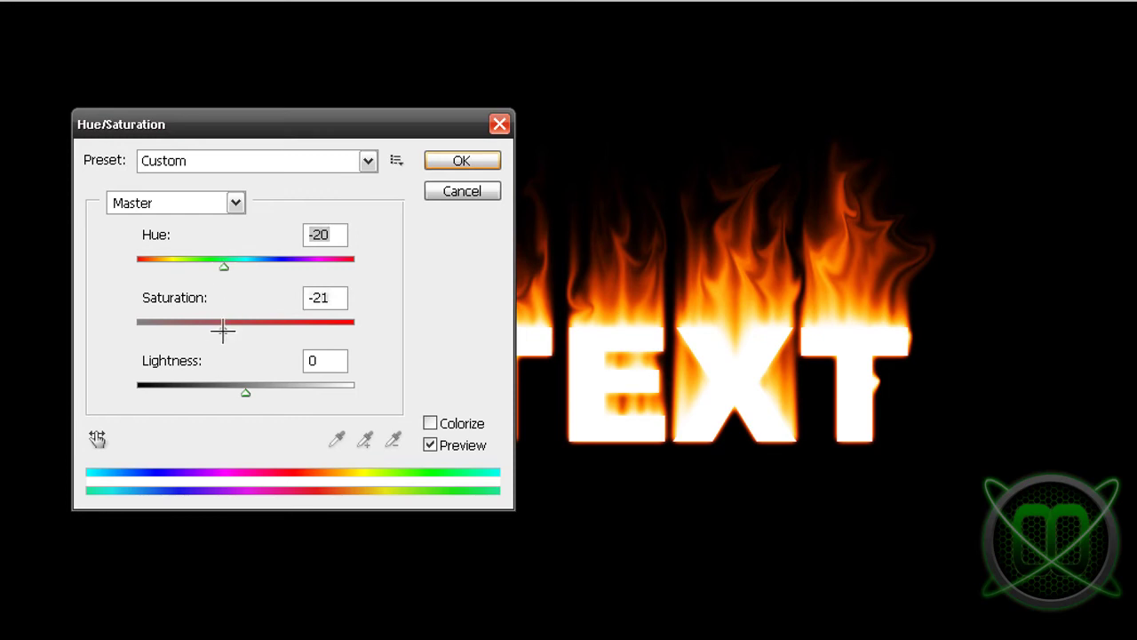
drag(223, 331, 244, 329)
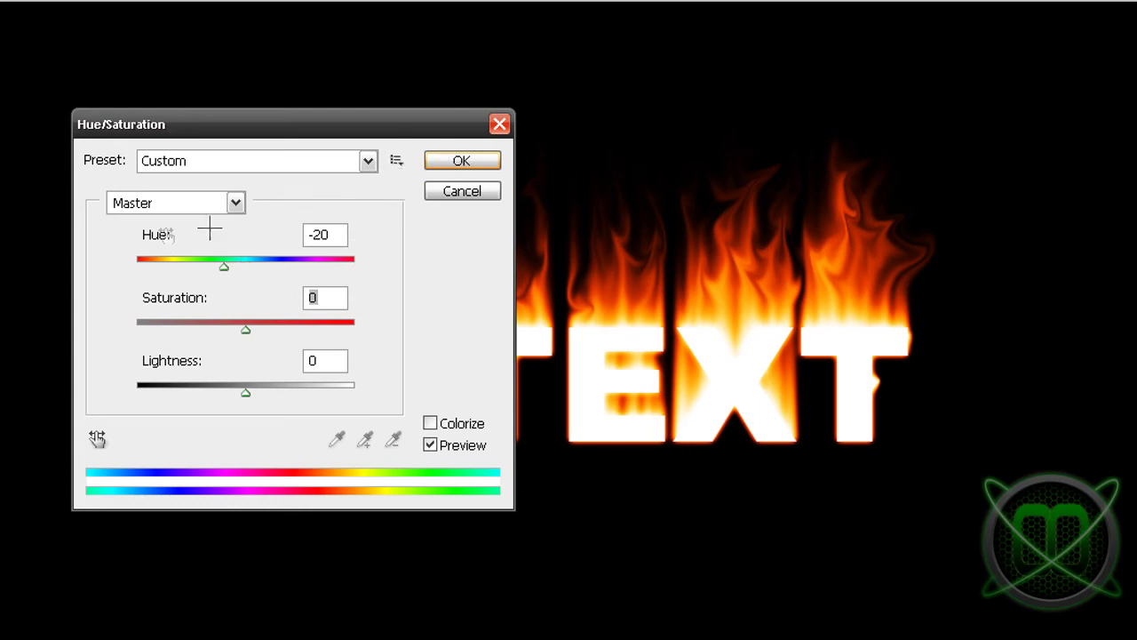
click(461, 158)
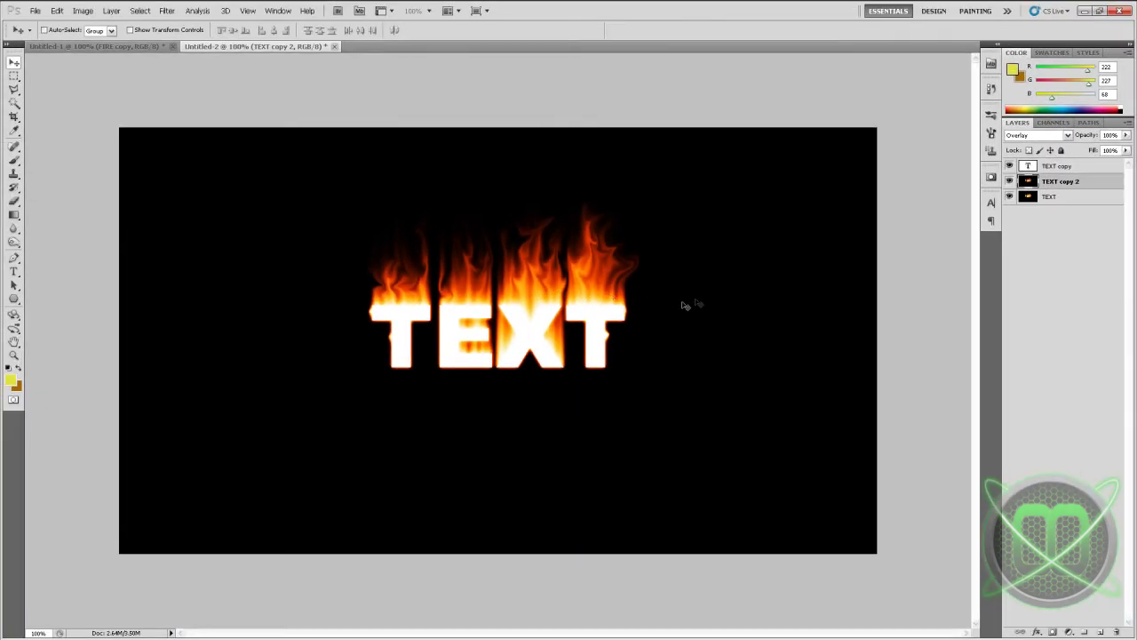
click(1057, 216)
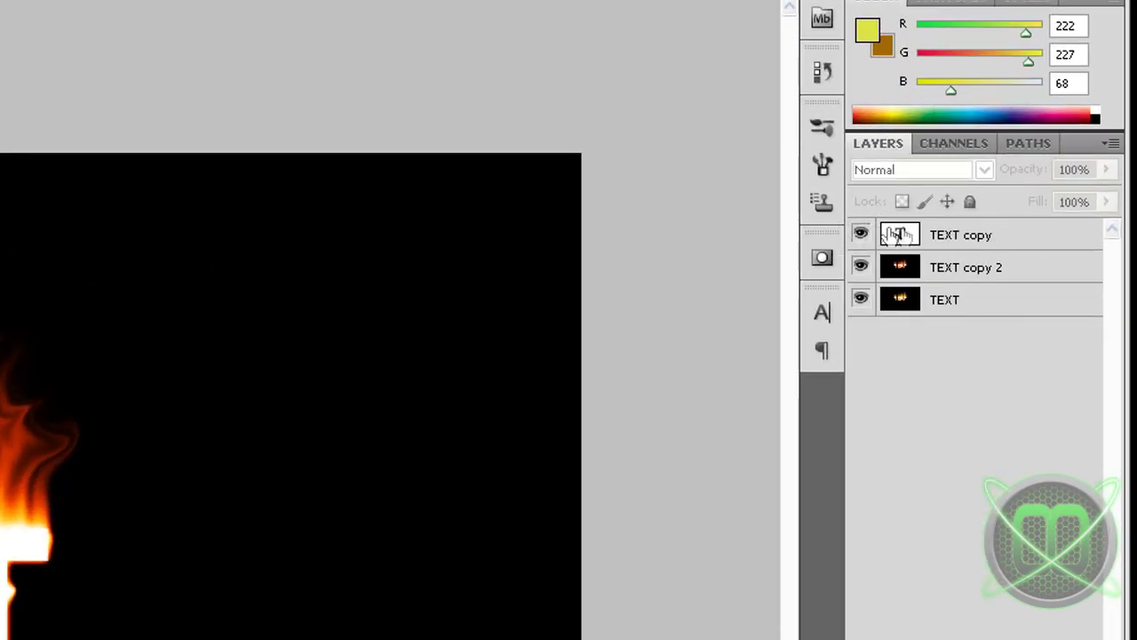
Enable Drop Shadow, Inner Shadow and Gradient Overlay on TEXT copy, opening the overlay's Gradient Editor.
click(1026, 236)
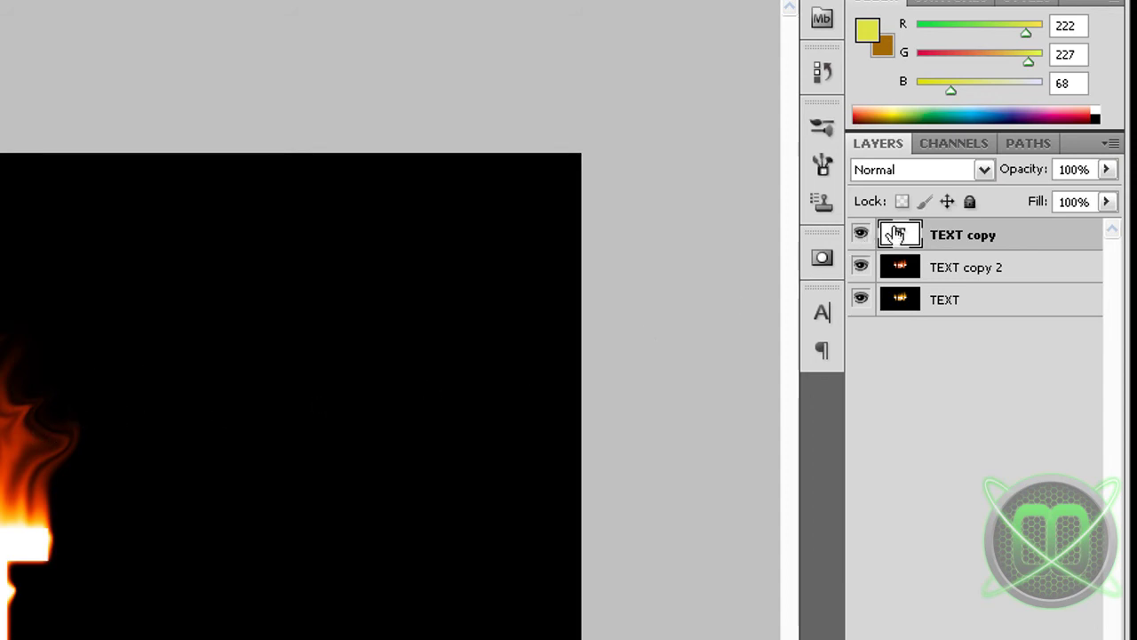
key(space)
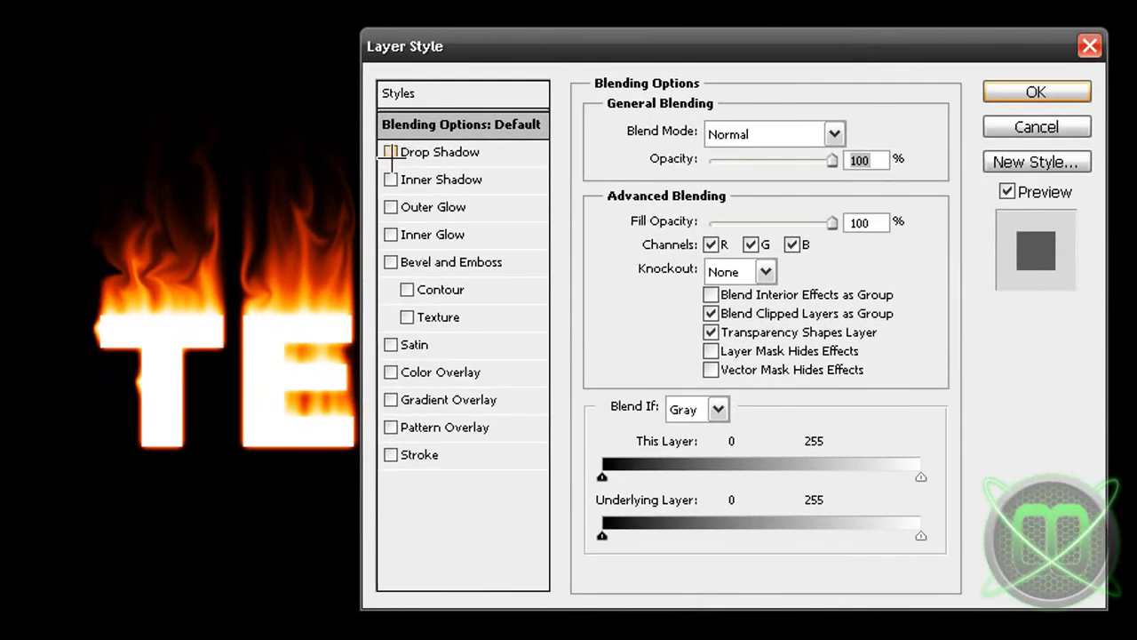
click(391, 152)
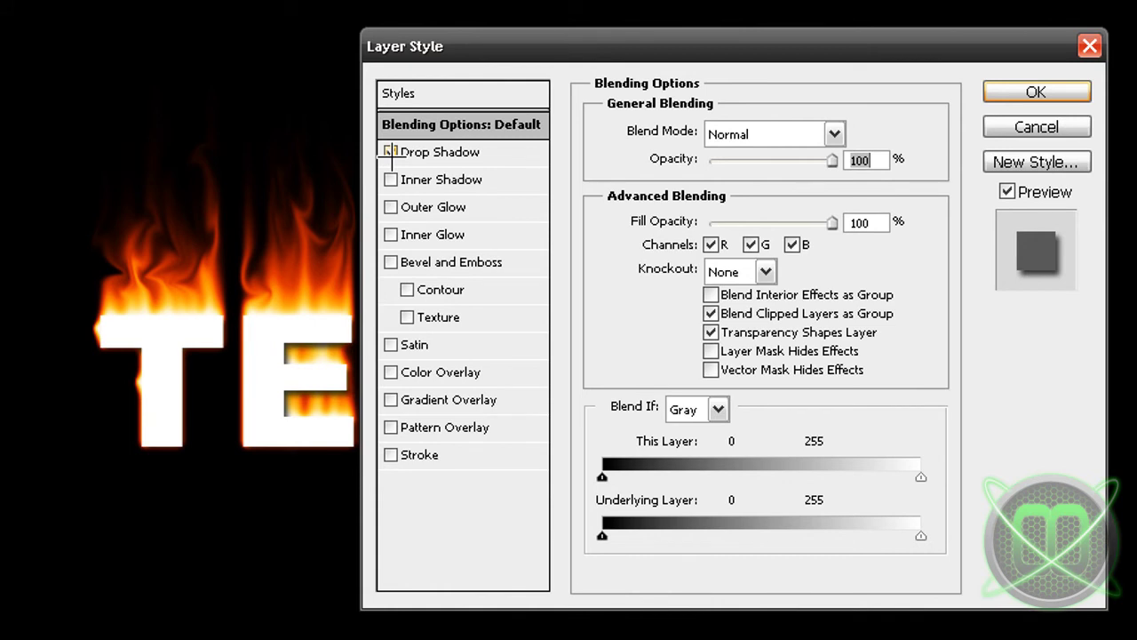
click(396, 400)
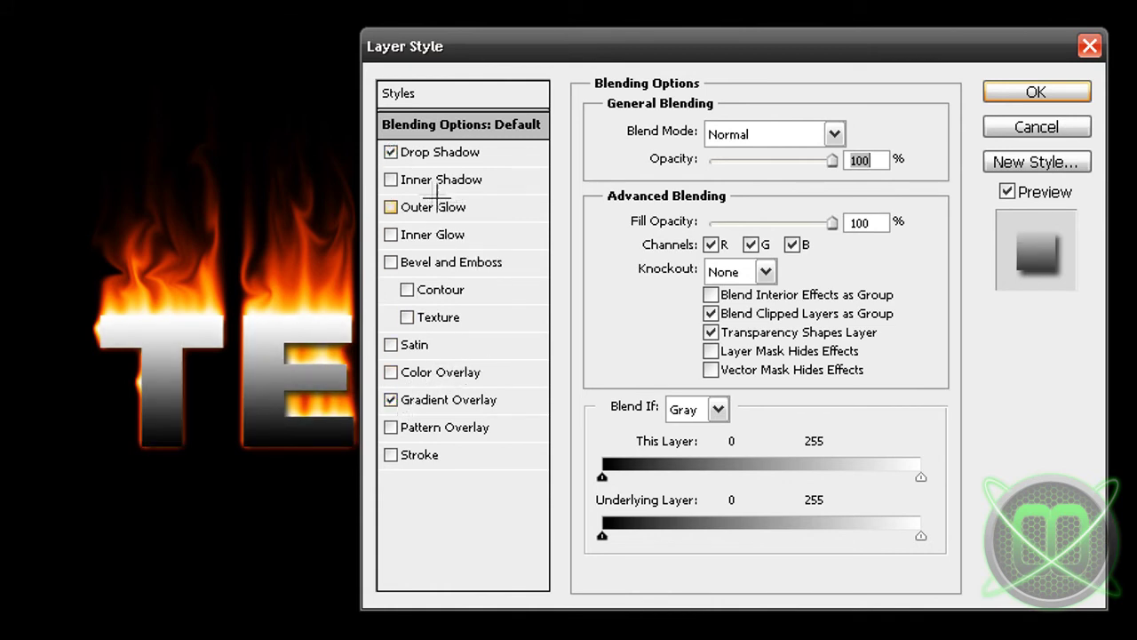
click(391, 180)
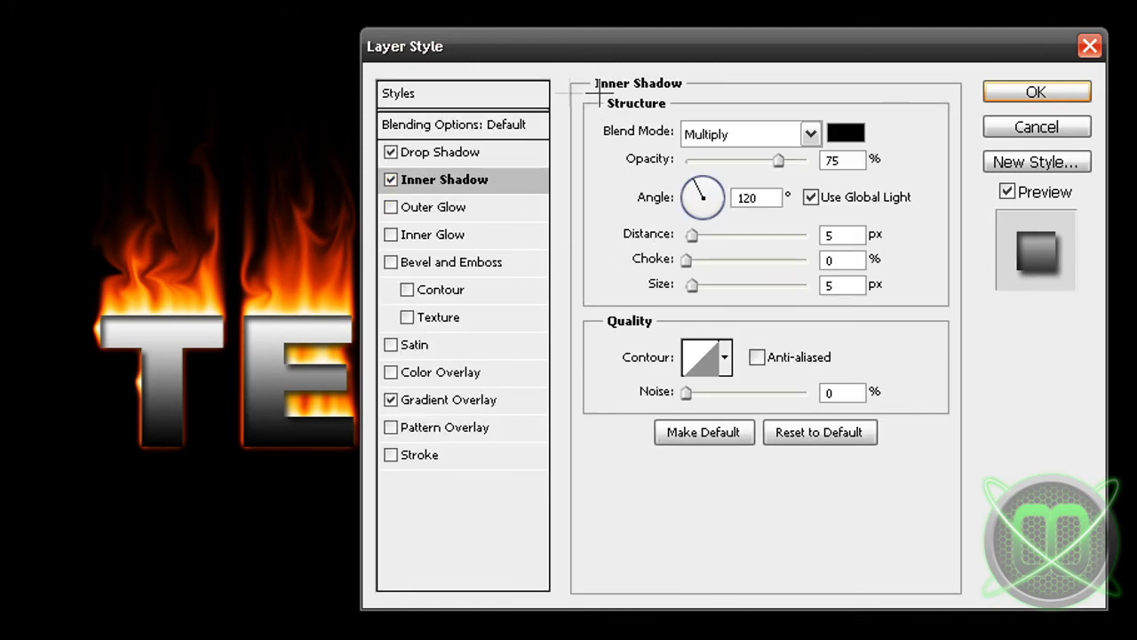
click(484, 400)
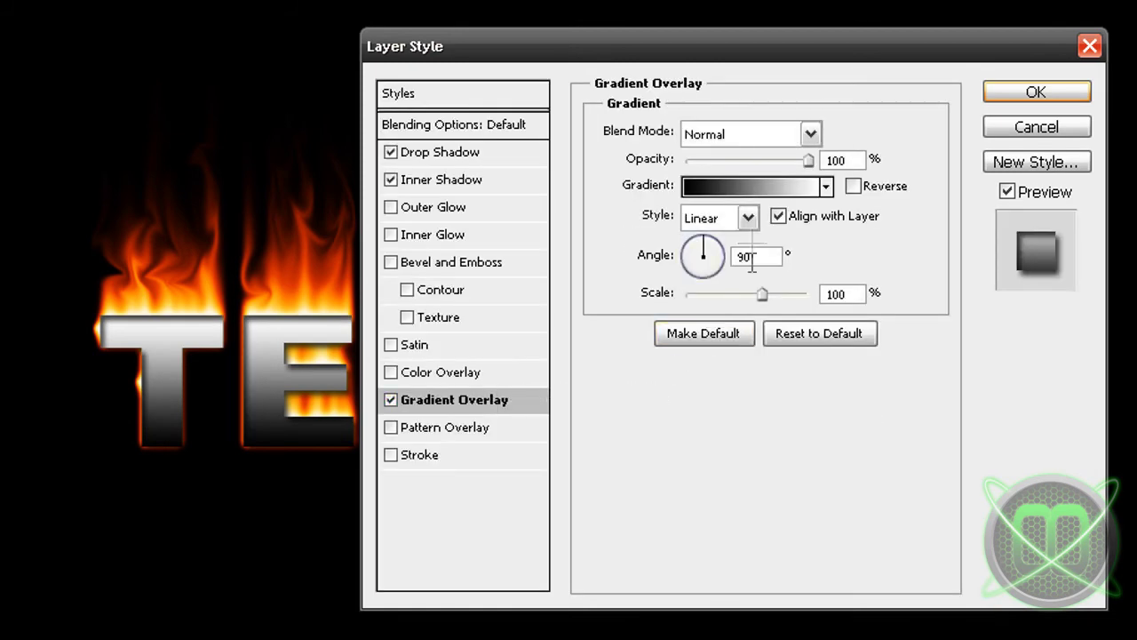
click(755, 185)
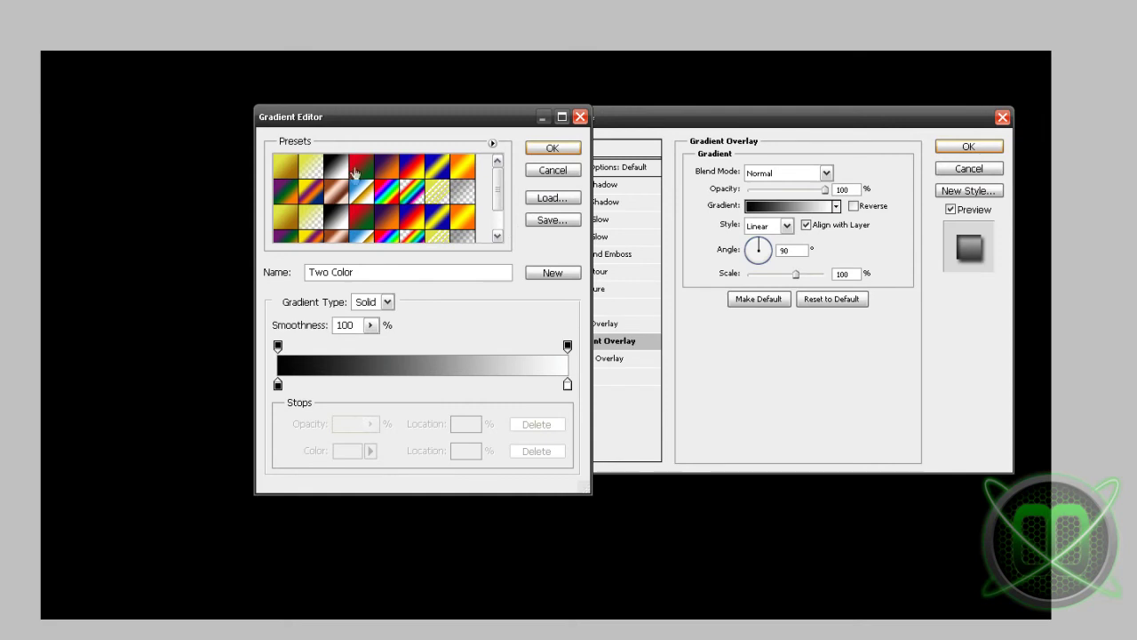
From the Foreground to Background preset, set the gradient stops to yellow #dee344 and brown #a36a06.
drag(471, 116, 530, 80)
click(342, 181)
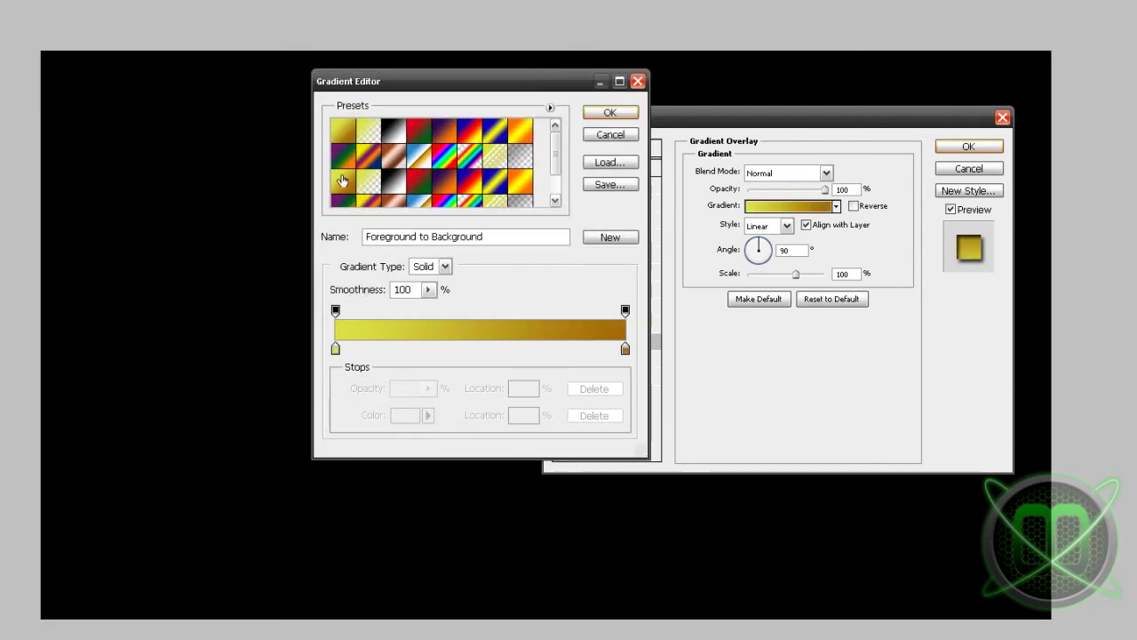
double_click(335, 348)
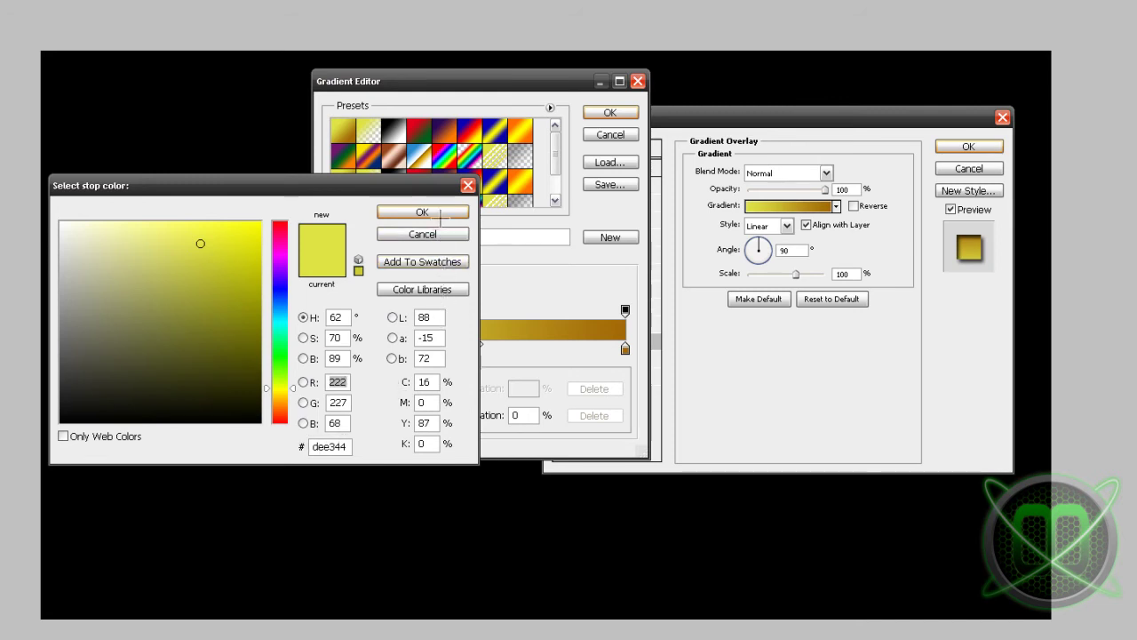
click(422, 212)
double_click(626, 349)
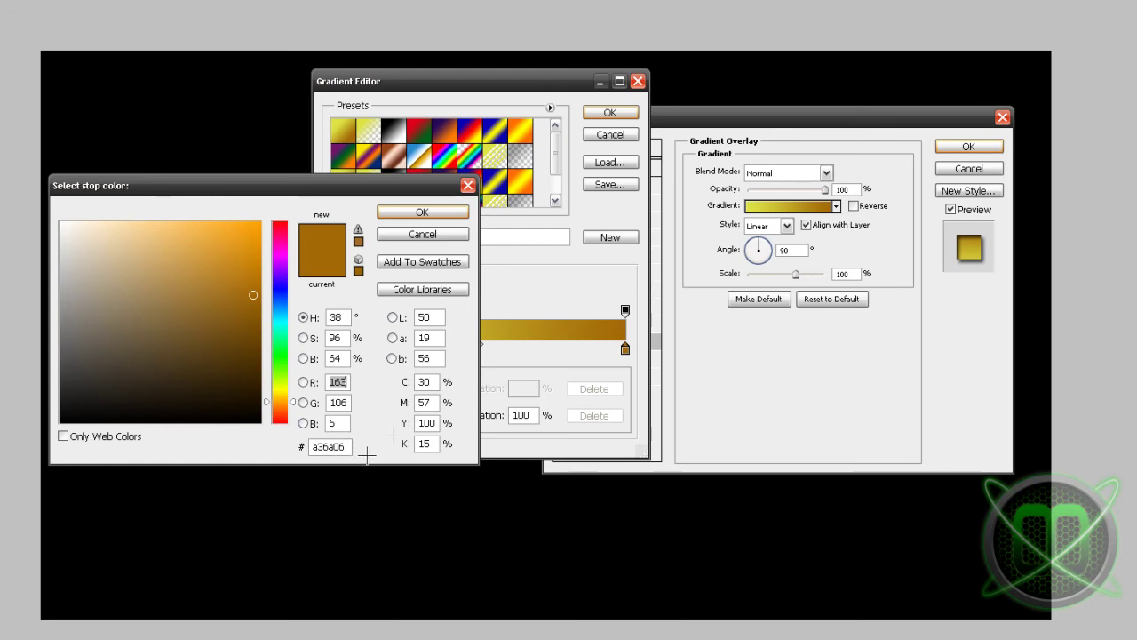
click(444, 213)
click(626, 111)
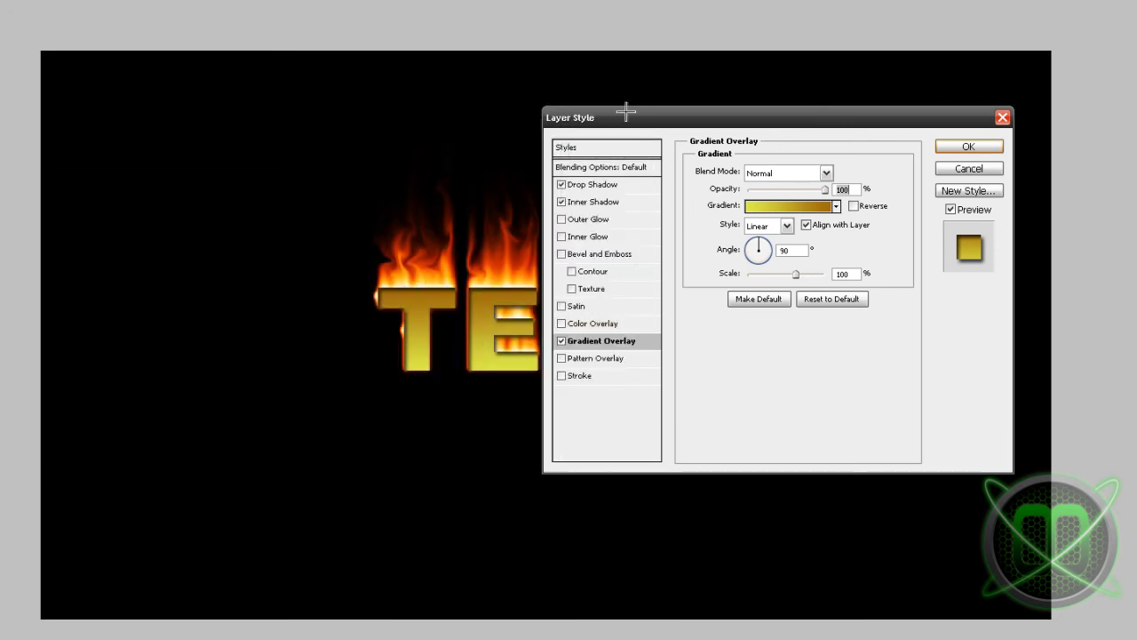
Reverse the gold Gradient Overlay direction on the letters.
drag(703, 119, 800, 133)
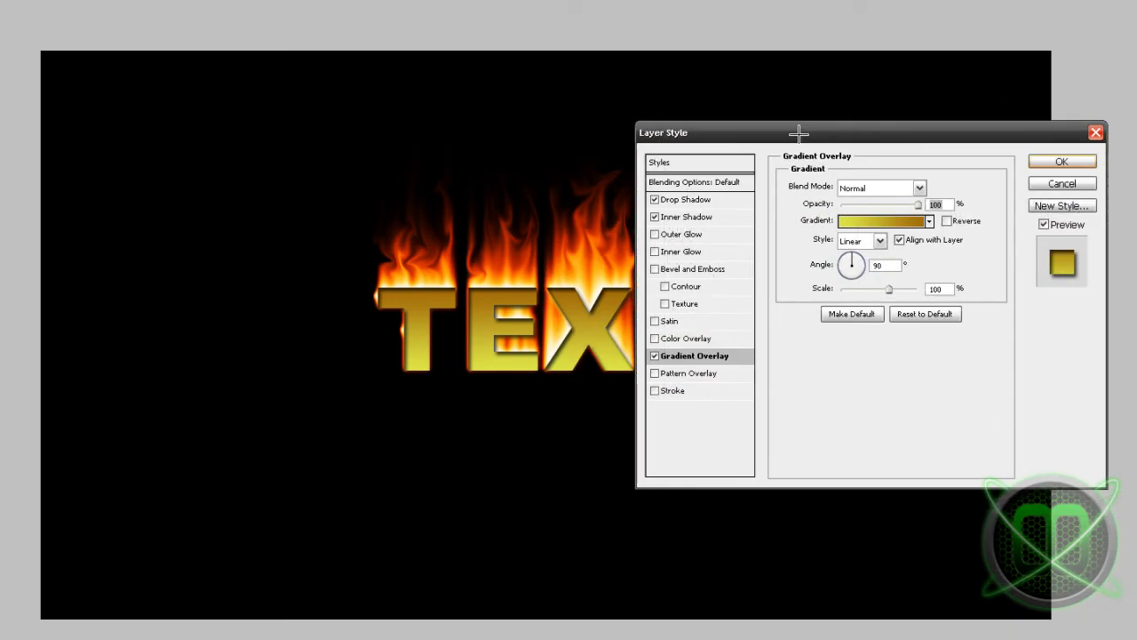
click(947, 220)
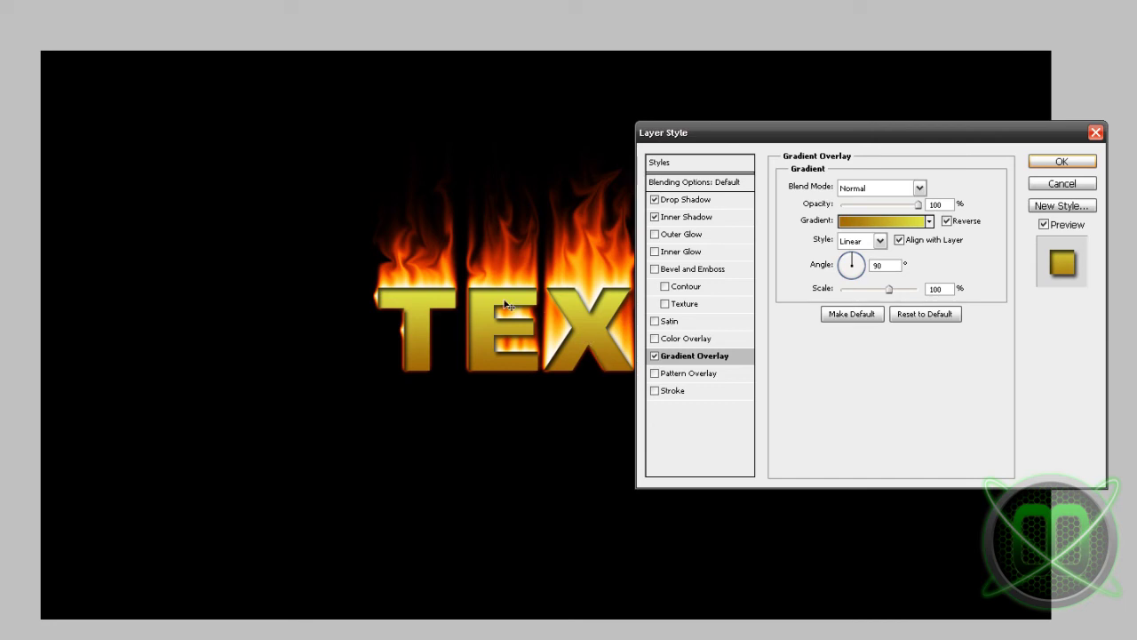
drag(829, 139, 826, 140)
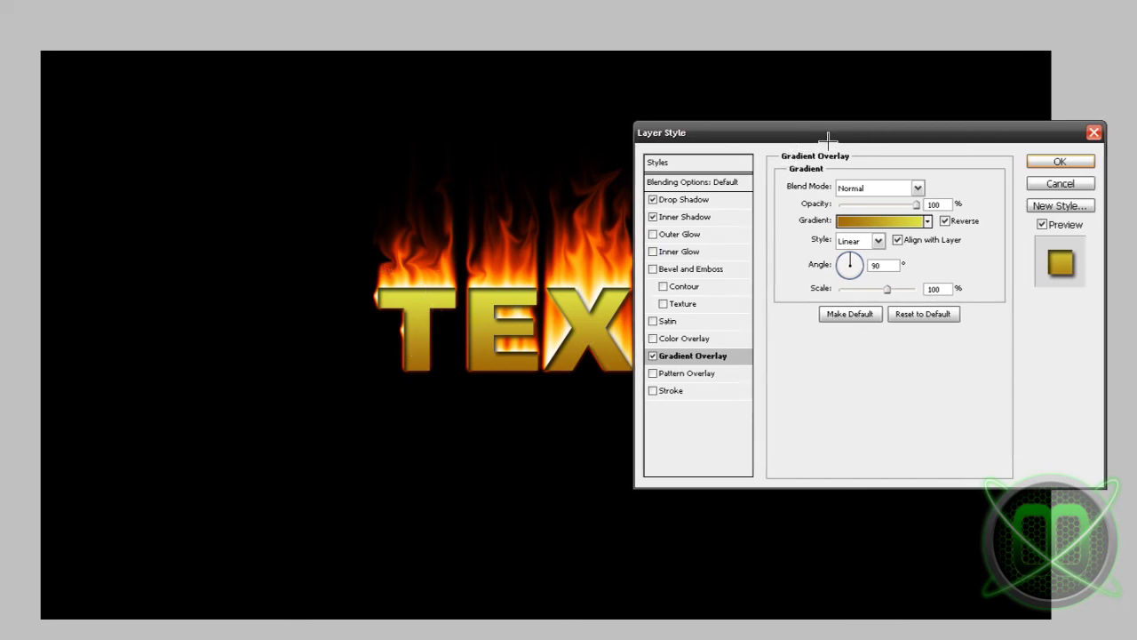
Set the Inner Shadow to distance 0, colour ff0000, 63% opacity and 24 px size.
click(715, 216)
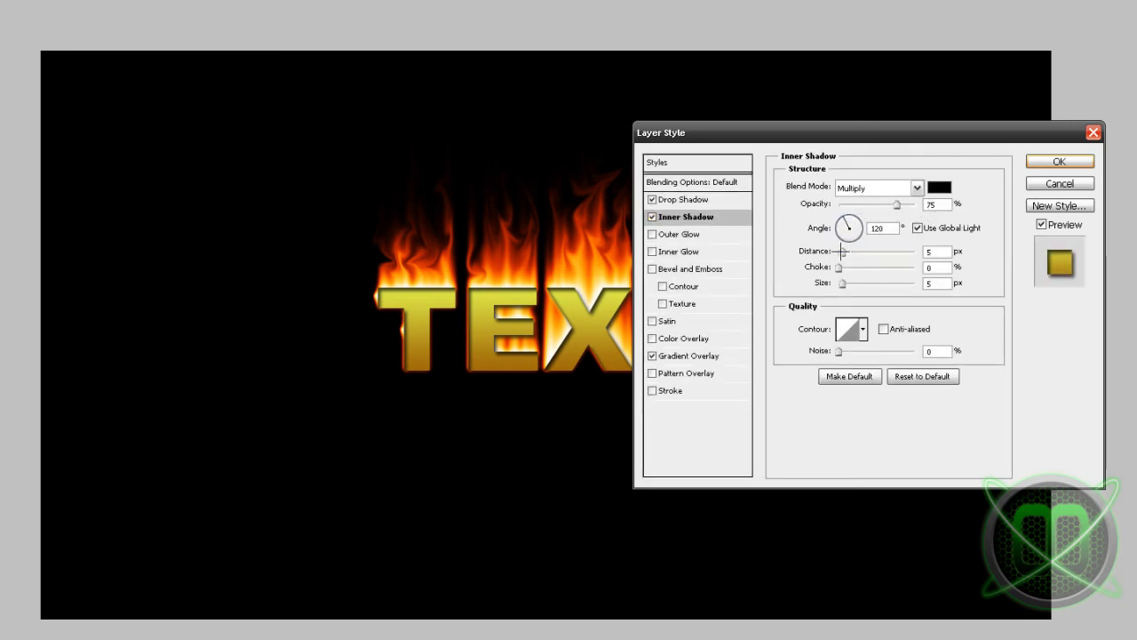
drag(842, 252, 848, 284)
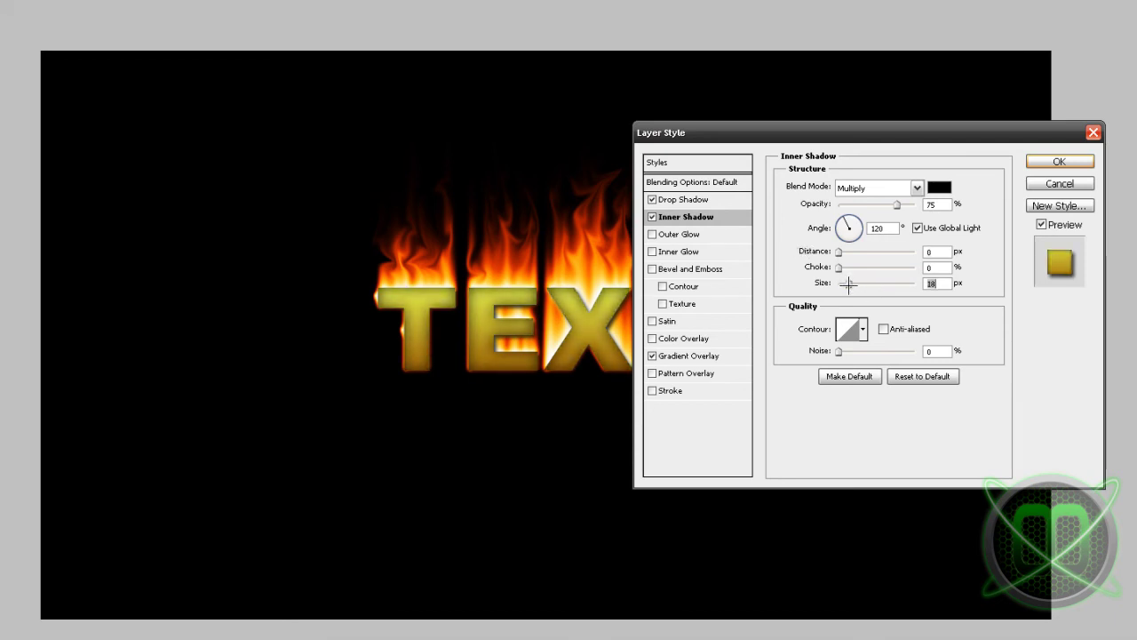
drag(848, 284, 849, 285)
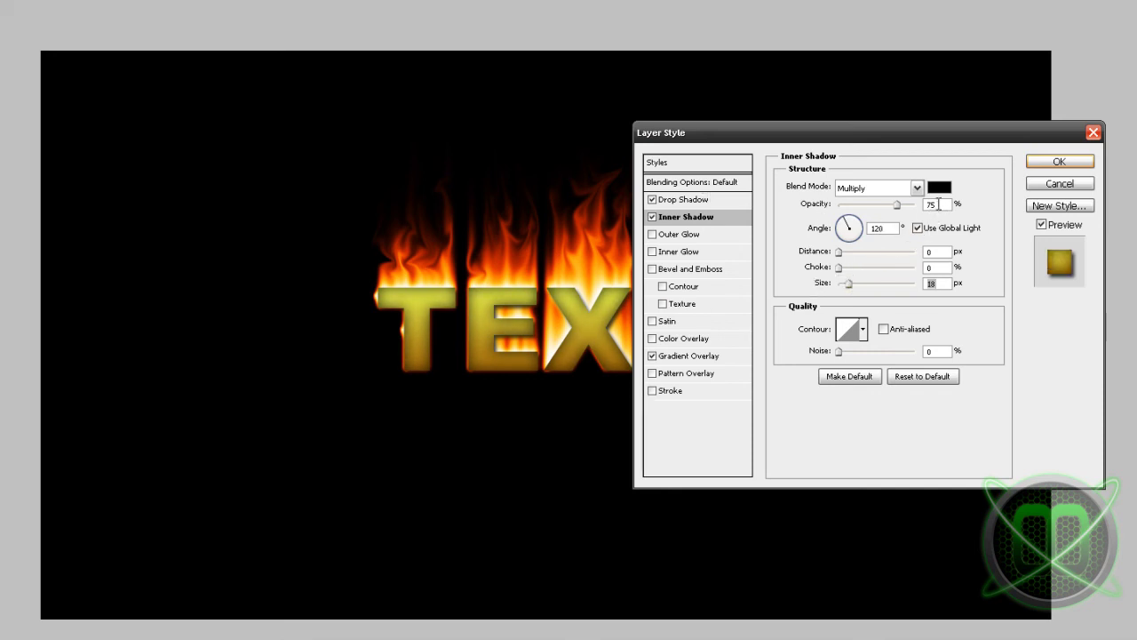
click(939, 187)
drag(245, 316, 386, 190)
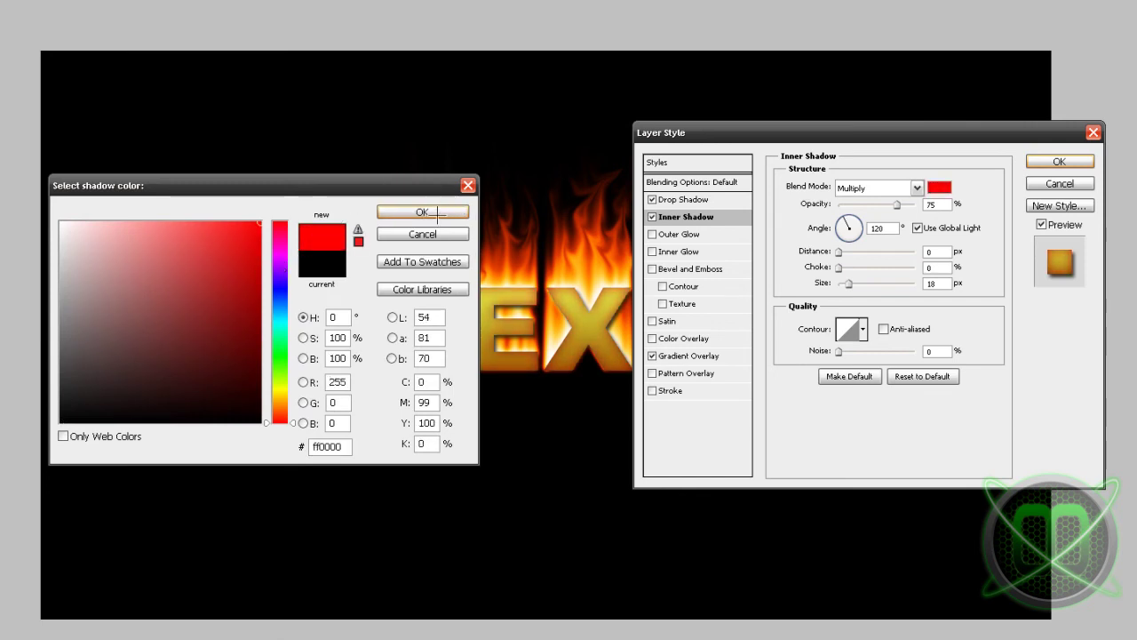
click(422, 213)
drag(873, 136, 956, 232)
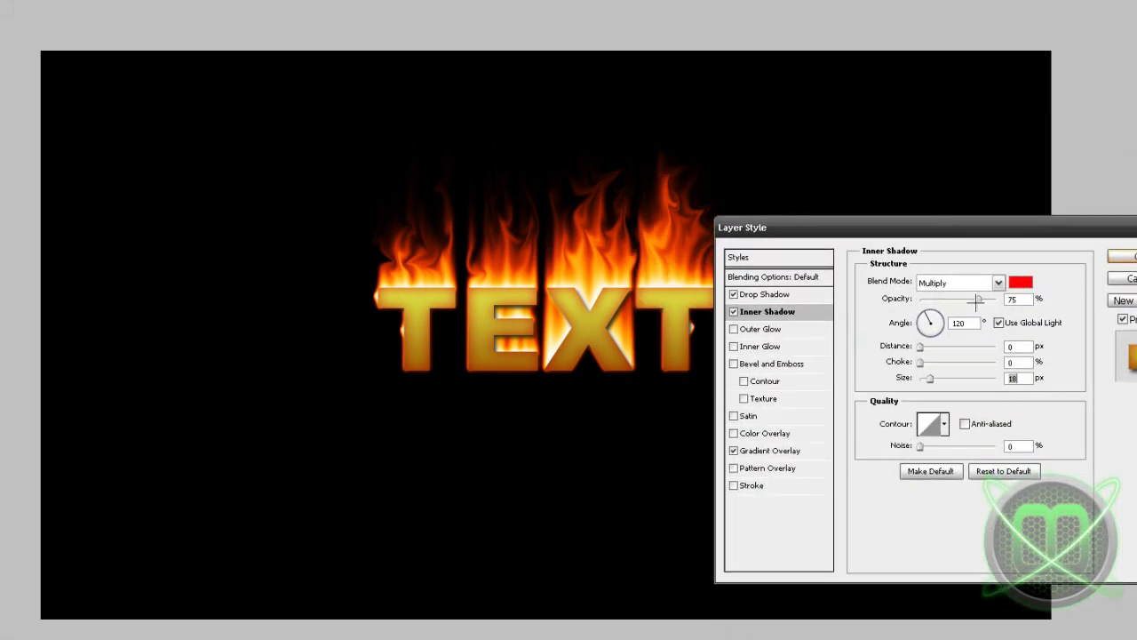
drag(976, 302, 967, 300)
drag(927, 378, 933, 378)
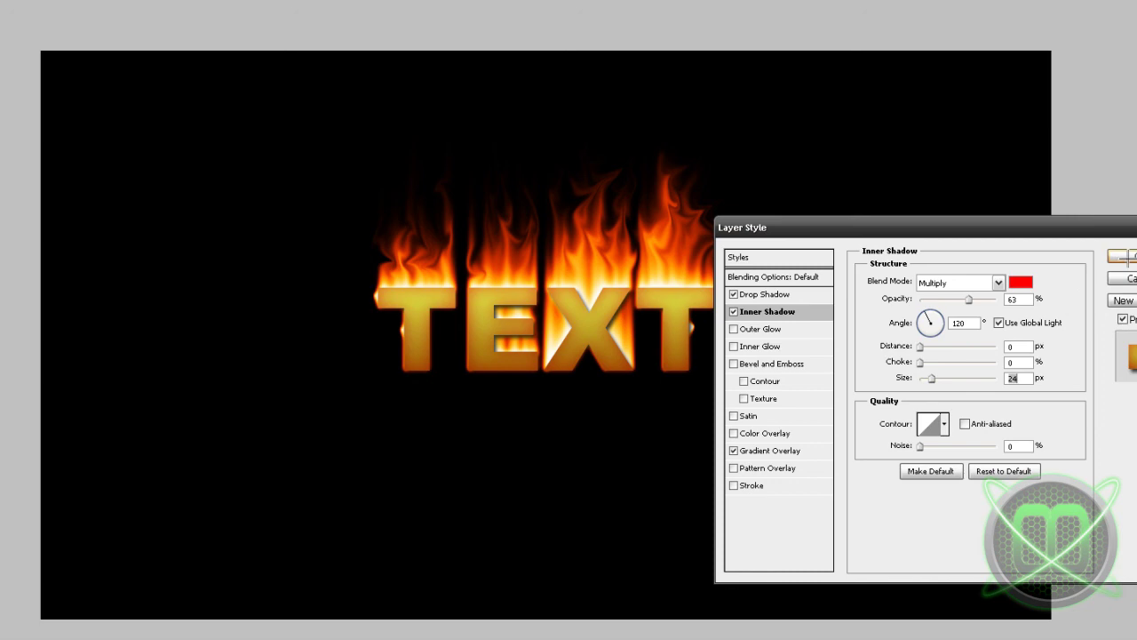
Give the Drop Shadow colour ff0000, 65% opacity, 0 px distance and 10 px size.
click(800, 295)
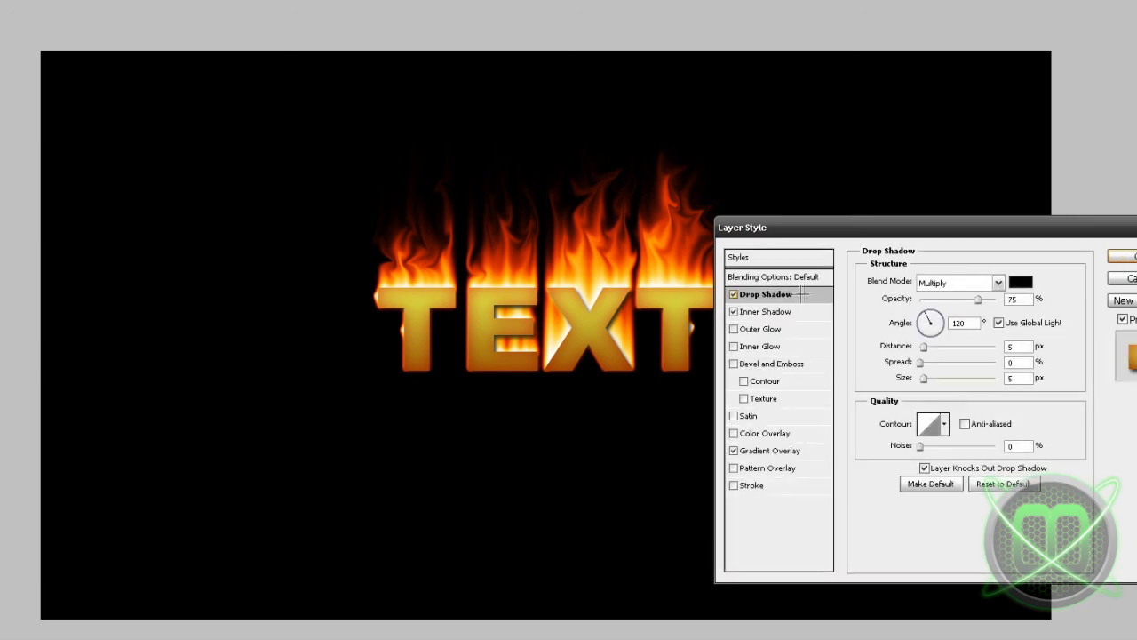
drag(919, 229, 883, 242)
click(983, 297)
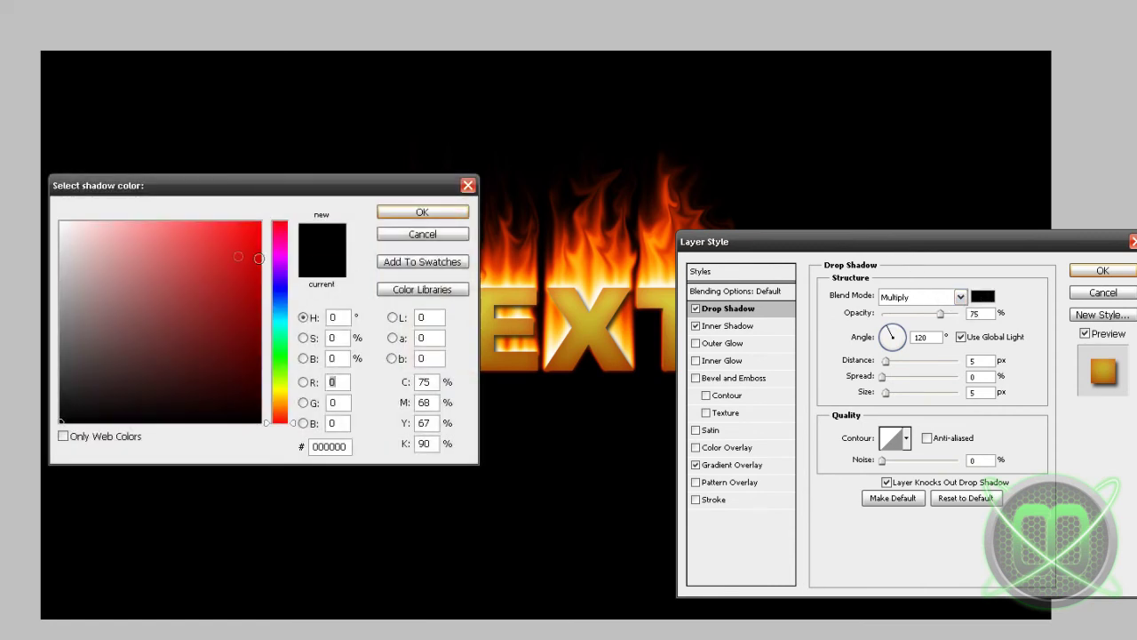
click(261, 222)
click(423, 211)
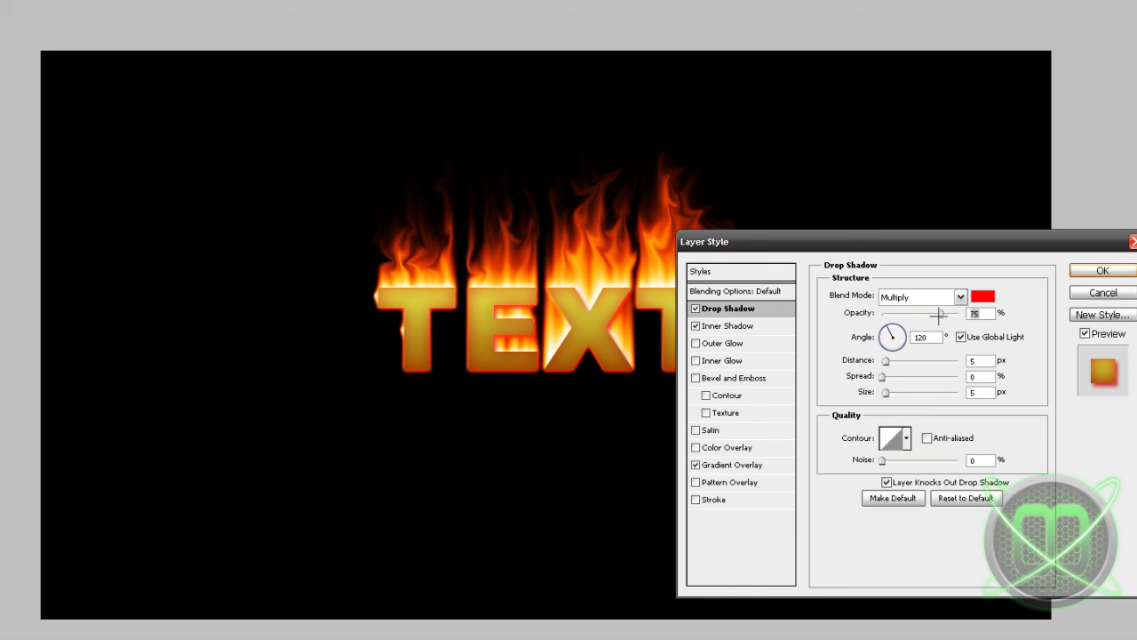
drag(939, 316, 930, 314)
drag(885, 360, 878, 360)
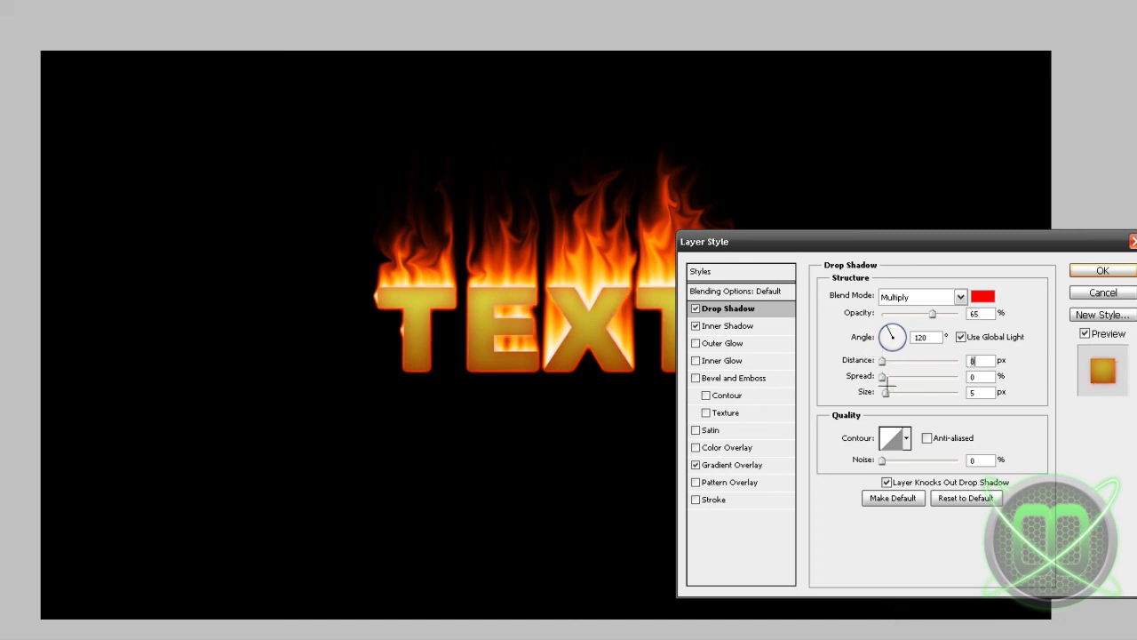
drag(885, 391, 890, 392)
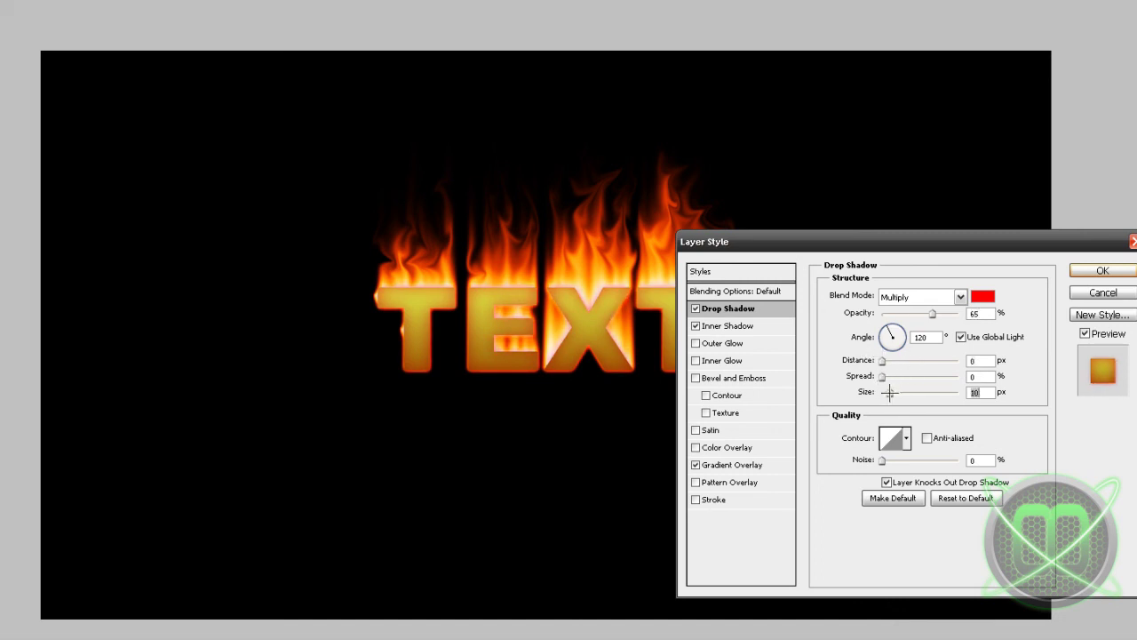